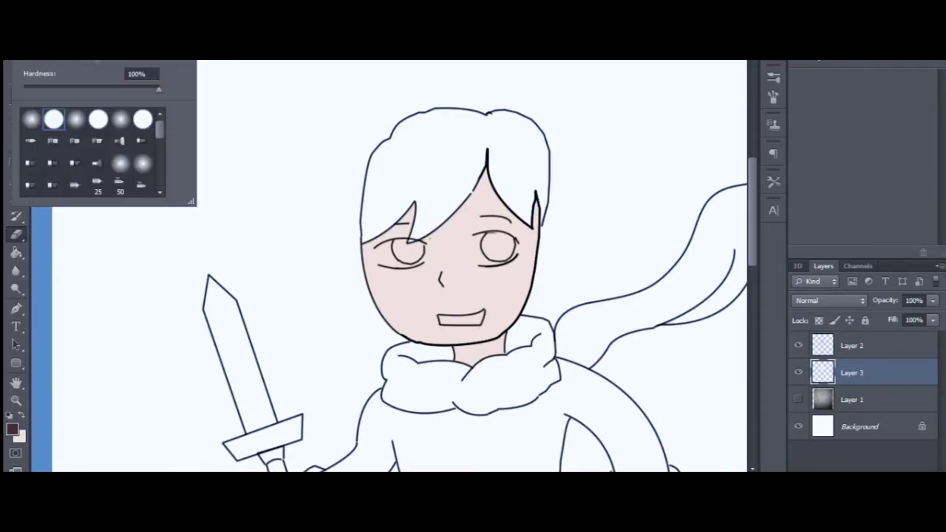
Step: Paint the hair dark brown on a new layer beneath the line art, using a hard round brush
{"action": "key", "text": "Escape"}
{"action": "key", "text": "b"}
{"action": "key", "text": "ctrl+shift+alt+n"}
{"action": "mouse_move", "coordinate": [436, 159]}
{"action": "left_mouse_down"}
{"action": "mouse_move", "coordinate": [351, 244]}
{"action": "mouse_move", "coordinate": [370, 133]}
{"action": "mouse_move", "coordinate": [540, 111]}
{"action": "mouse_move", "coordinate": [532, 222]}
{"action": "left_mouse_up"}
Step: Select the area outside the head from the line art and delete the brown that spills past the hair outline
{"action": "key", "text": "alt+]"}
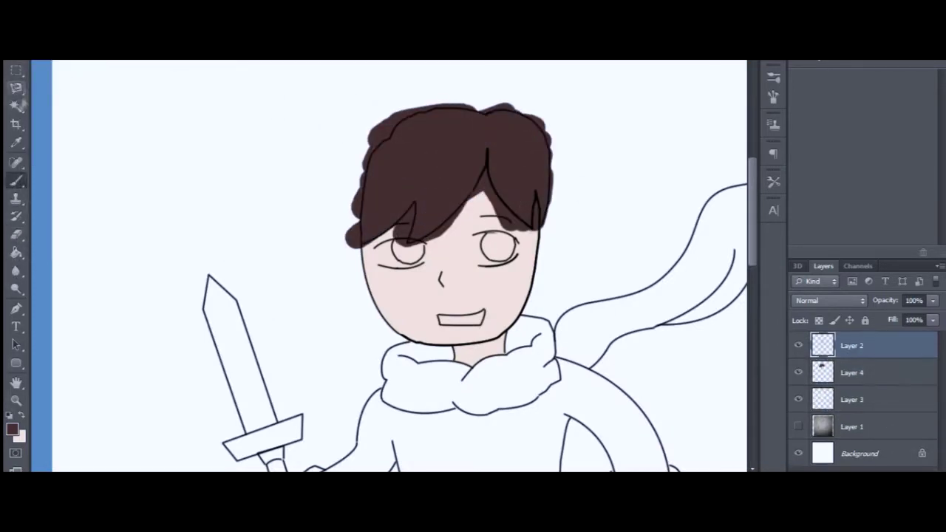
{"action": "key", "text": "w"}
{"action": "left_click", "coordinate": [341, 191]}
{"action": "key", "text": "e"}
{"action": "key", "text": "alt+["}
{"action": "key", "text": "Delete"}
{"action": "key", "text": "alt+]"}
Step: Clear the brown hair colour that overlaps the face beneath the fringe, using a selection made from the line art
{"action": "key", "text": "w"}
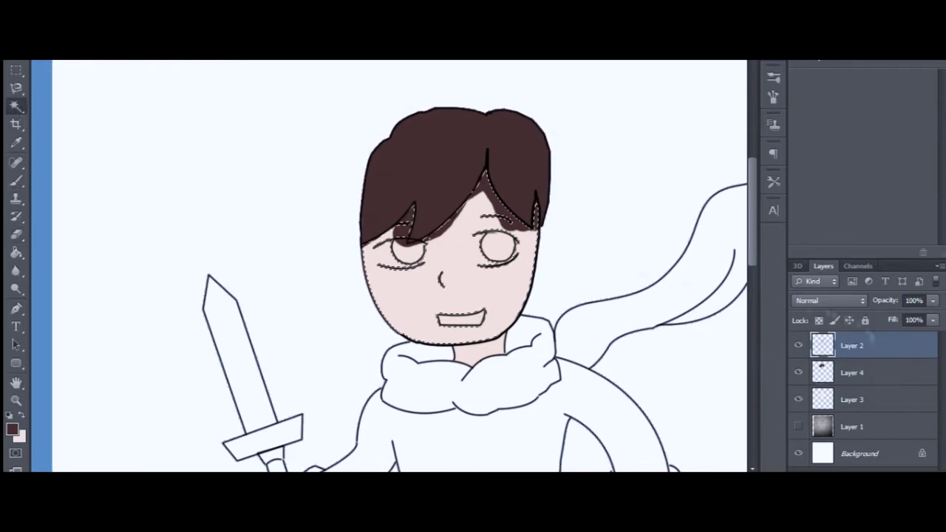
{"action": "left_click", "coordinate": [407, 251]}
{"action": "key", "text": "alt+["}
{"action": "key", "text": "Delete"}
{"action": "key", "text": "alt+]"}
{"action": "key", "text": "ctrl+d"}
{"action": "key", "text": "alt+["}
{"action": "key", "text": "g"}
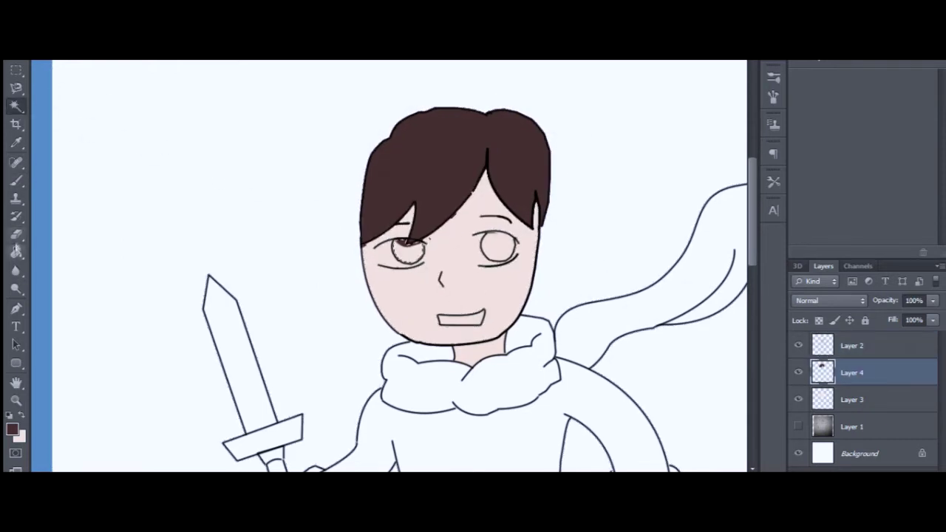
Step: Remove the leftover brown from the iris under the fringe and clear the selection
{"action": "key", "text": "alt+]"}
{"action": "key", "text": "w"}
{"action": "key", "text": "alt+["}
{"action": "key", "text": "e"}
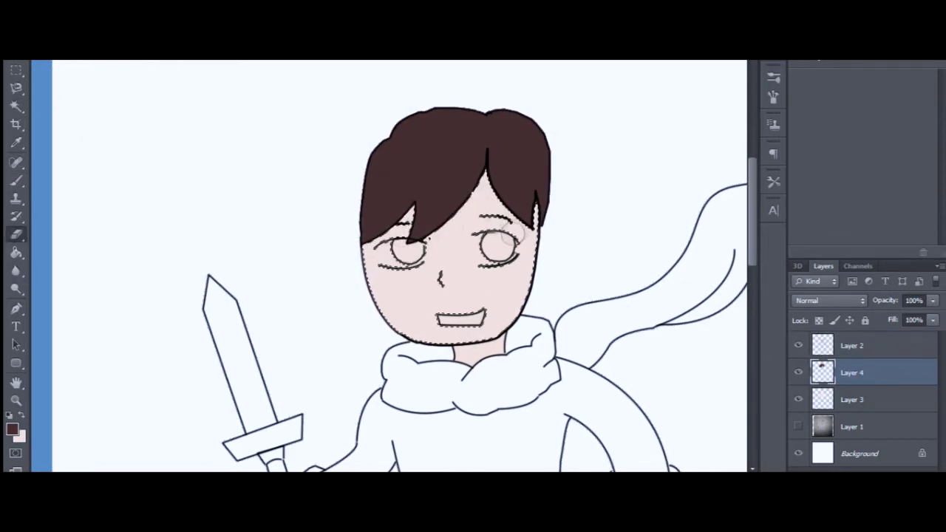
{"action": "left_click", "coordinate": [823, 372], "text": "ctrl"}
{"action": "key", "text": "alt+["}
{"action": "key", "text": "alt+]"}
{"action": "key", "text": "ctrl+d"}
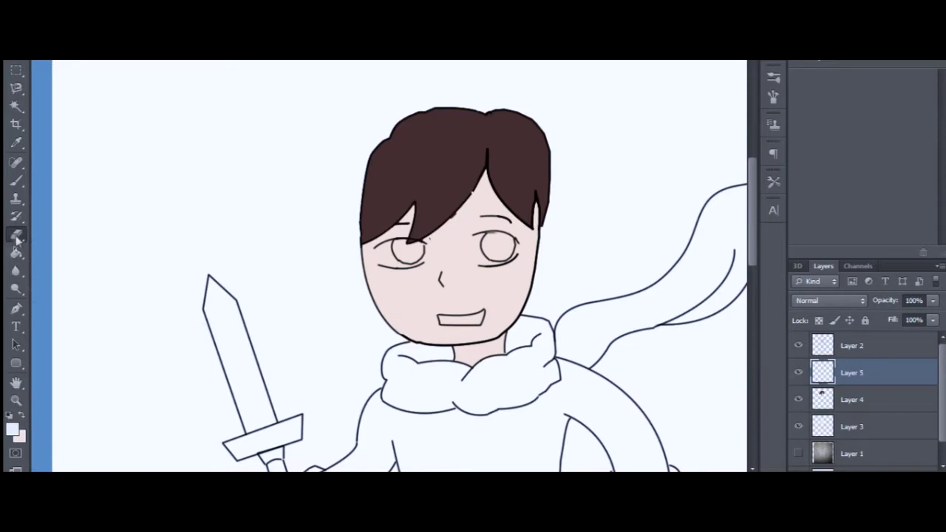
Step: Paint the white of the eye beneath the fringe on the new layer above the hair colour, using a hard round brush
{"action": "key", "text": "b"}
{"action": "key", "text": "alt+["}
{"action": "key", "text": "alt+]"}
{"action": "key", "text": "ctrl+plus"}
{"action": "key", "text": "ctrl+plus"}
{"action": "key", "text": "ctrl+plus"}
{"action": "left_click", "coordinate": [48, 61]}
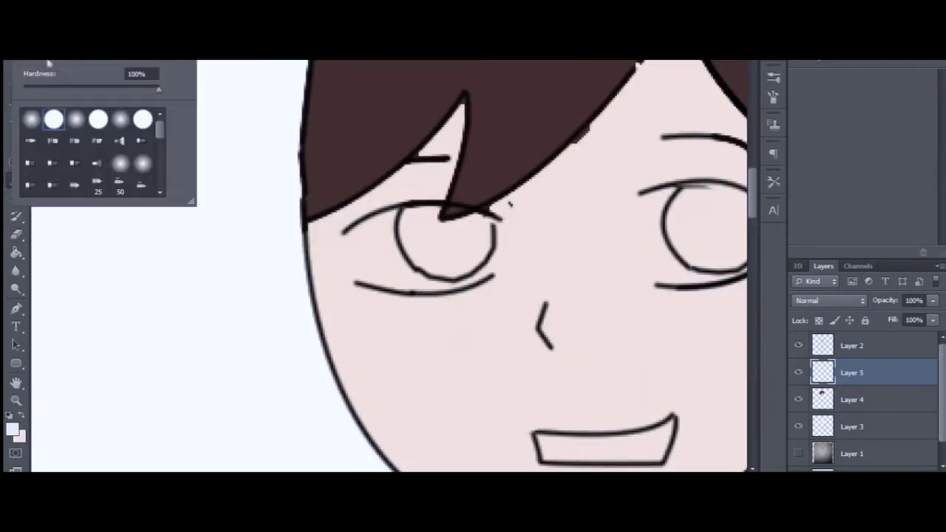
{"action": "left_click_drag", "start_coordinate": [362, 259], "coordinate": [377, 244]}
{"action": "left_click_drag", "start_coordinate": [354, 274], "coordinate": [387, 217]}
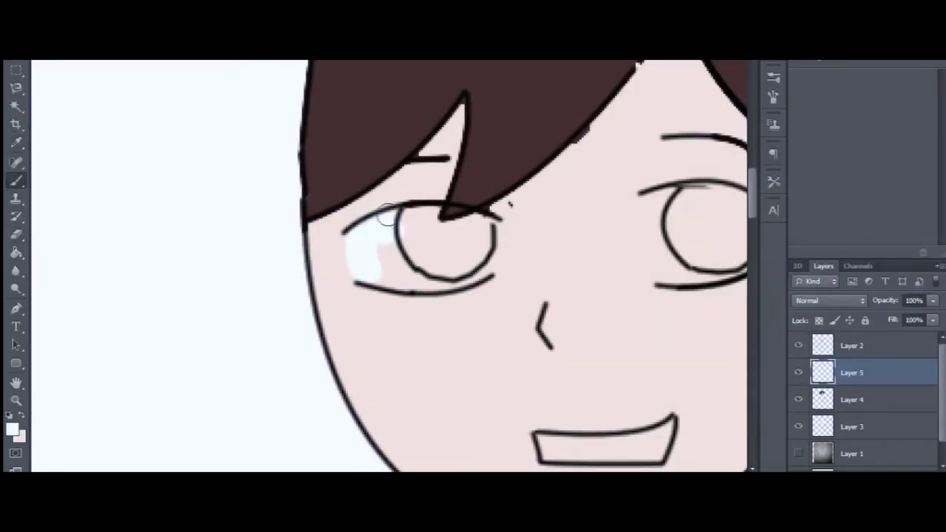
Step: Select that eye's iris from the line art and clear the white paint inside it
{"action": "key", "text": "w"}
{"action": "key", "text": "alt+]"}
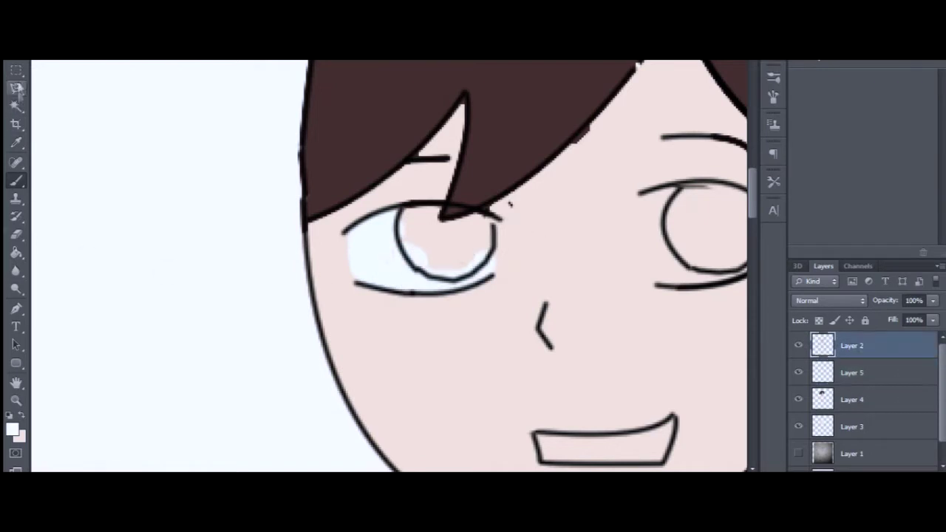
{"action": "left_click", "coordinate": [448, 240]}
{"action": "key", "text": "alt+["}
Step: Paint the white of the other eye and erase the white inside its iris
{"action": "scroll", "coordinate": [389, 266], "scroll_direction": "right", "scroll_amount": 3}
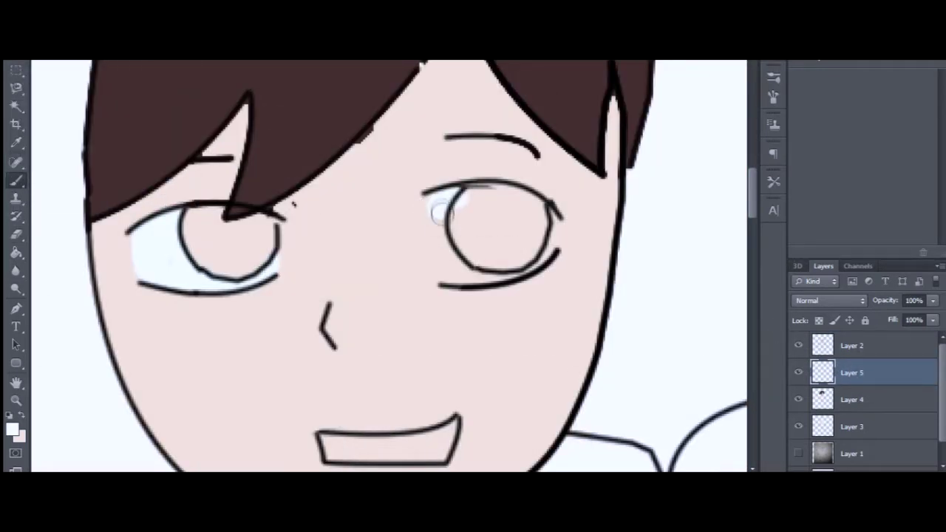
{"action": "key", "text": "w"}
{"action": "key", "text": "alt+]"}
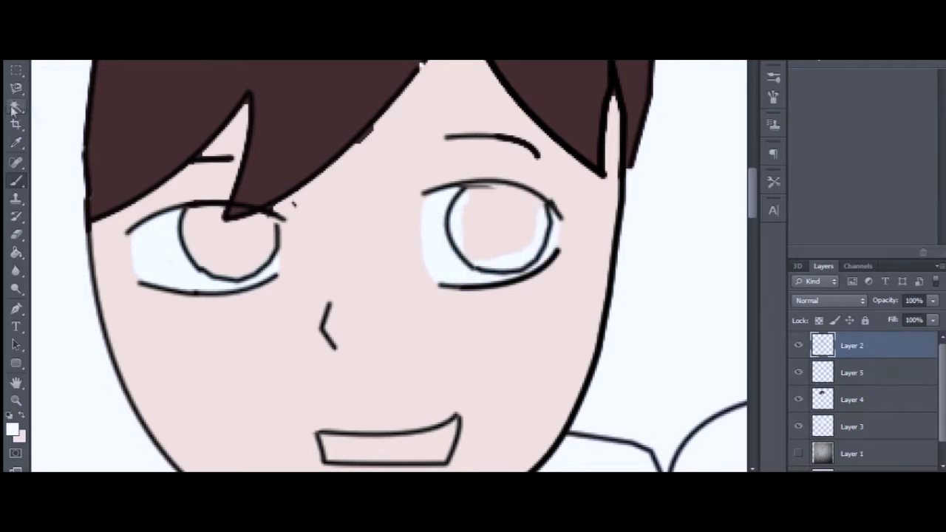
{"action": "left_click", "coordinate": [499, 230]}
{"action": "key", "text": "alt+["}
{"action": "key", "text": "e"}
Step: Paint both irises dark blue on a new layer above the eye whites
{"action": "left_click", "coordinate": [12, 429]}
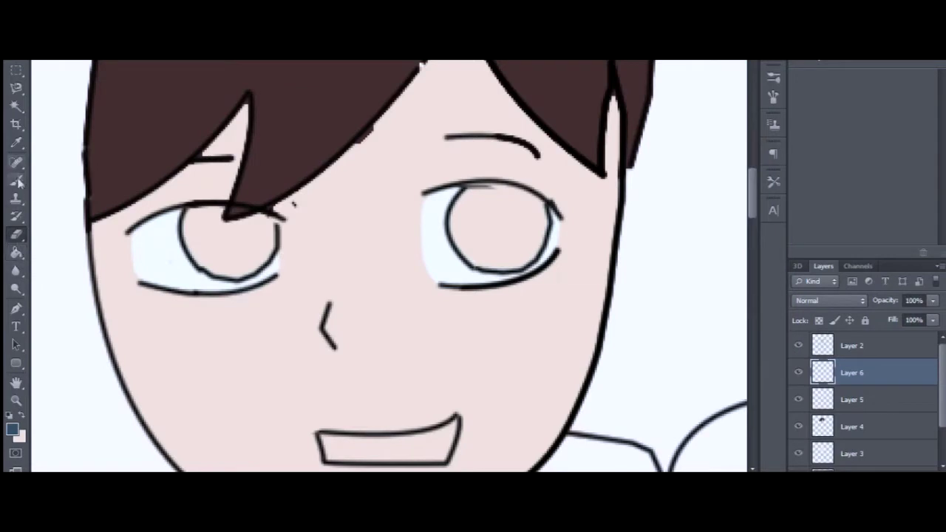
{"action": "key", "text": "ctrl+z"}
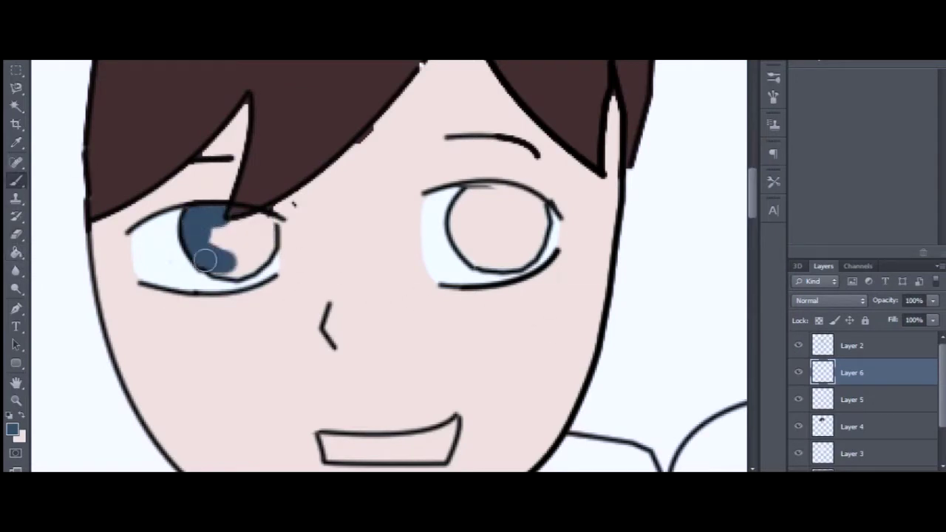
{"action": "left_click_drag", "start_coordinate": [494, 205], "coordinate": [477, 198]}
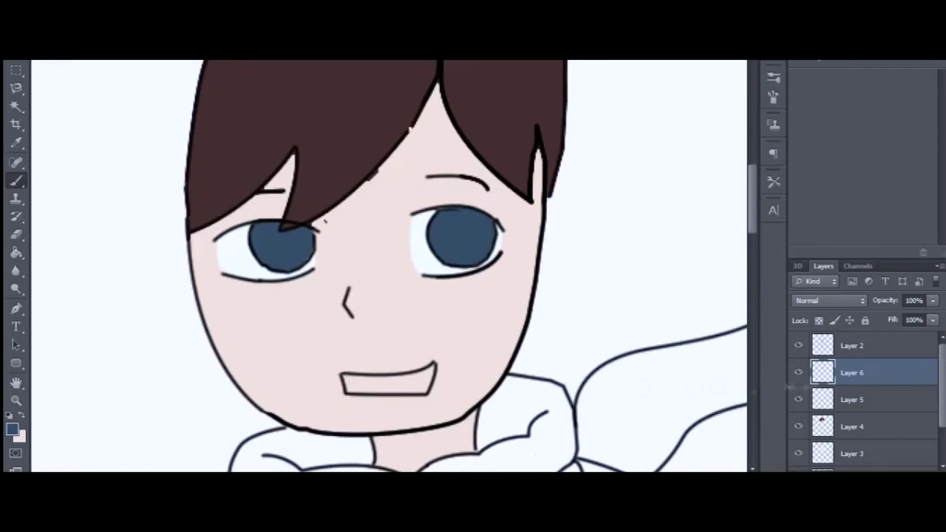
Step: Fill the teeth inside the mouth with white on the eye-white layer, Layer 5
{"action": "left_click", "coordinate": [852, 399]}
{"action": "left_click", "coordinate": [12, 429]}
{"action": "left_click", "coordinate": [913, 186]}
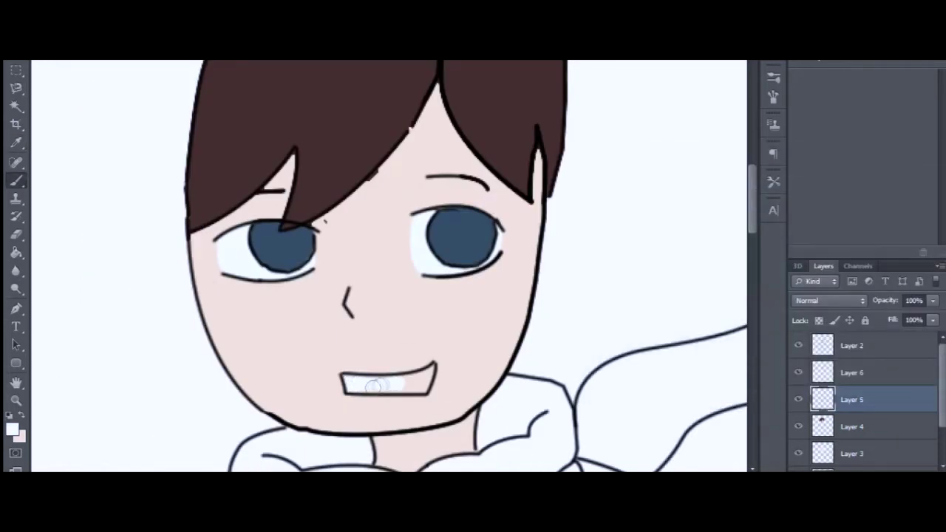
Step: Sample a blue from the reference character and paint the front folds of the scarf on a new layer
{"action": "scroll", "coordinate": [375, 386], "scroll_direction": "up", "scroll_amount": 2}
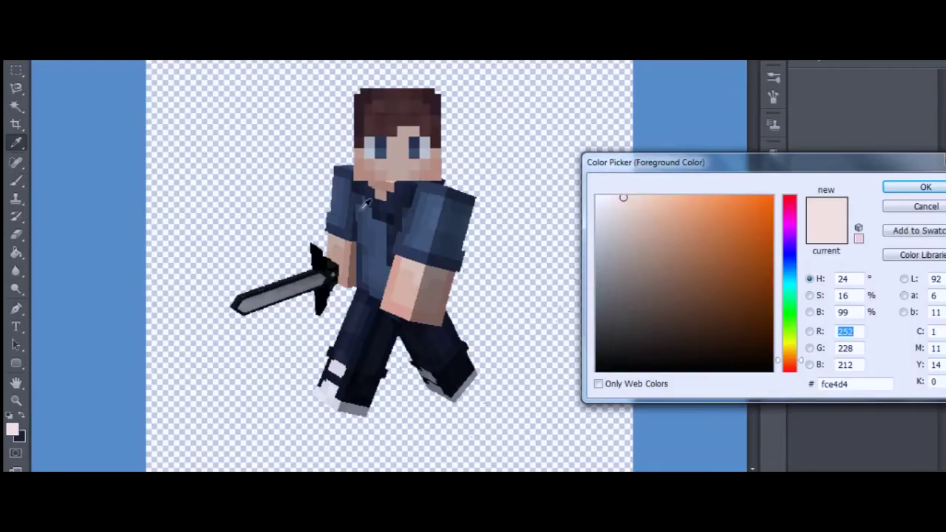
{"action": "left_click", "coordinate": [395, 210]}
{"action": "key", "text": "Return"}
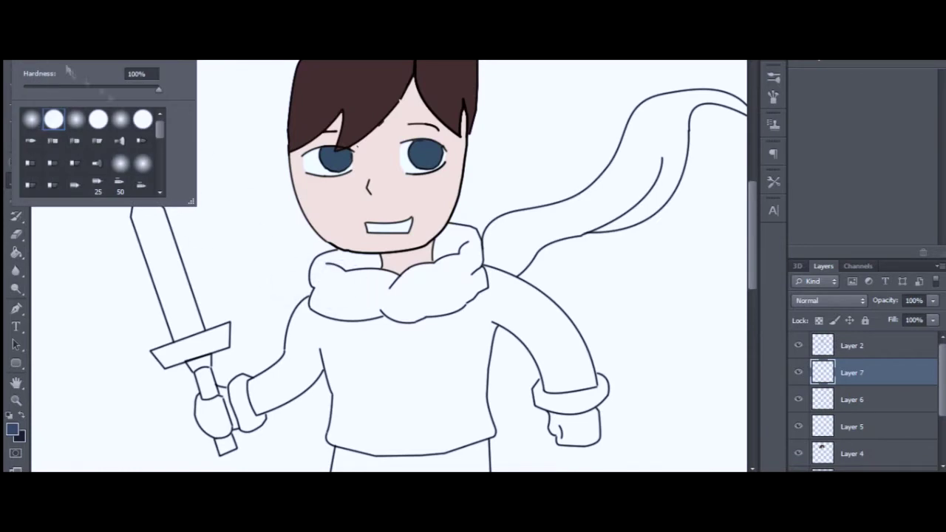
{"action": "left_click_drag", "start_coordinate": [320, 283], "coordinate": [334, 284]}
{"action": "key", "text": "ctrl+plus"}
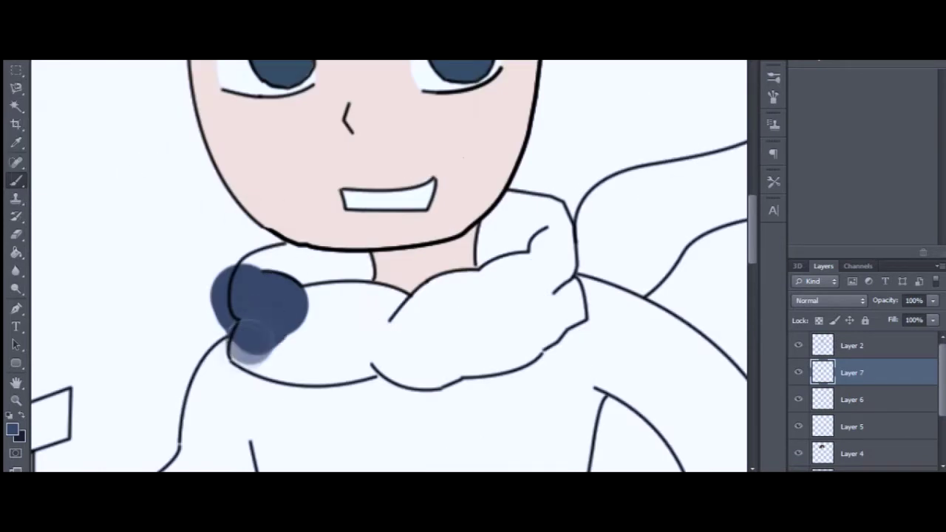
{"action": "mouse_move", "coordinate": [256, 326]}
{"action": "left_mouse_down"}
{"action": "mouse_move", "coordinate": [437, 362]}
{"action": "mouse_move", "coordinate": [397, 313]}
{"action": "mouse_move", "coordinate": [416, 334]}
{"action": "mouse_move", "coordinate": [431, 307]}
{"action": "mouse_move", "coordinate": [477, 292]}
{"action": "mouse_move", "coordinate": [522, 340]}
{"action": "mouse_move", "coordinate": [530, 293]}
{"action": "mouse_move", "coordinate": [500, 285]}
{"action": "mouse_move", "coordinate": [525, 278]}
{"action": "mouse_move", "coordinate": [573, 240]}
{"action": "left_mouse_up"}
Step: Select the area outside the scarf from the line art and erase the blue spilling below its lower edge
{"action": "key", "text": "w"}
{"action": "key", "text": "alt+bracketright"}
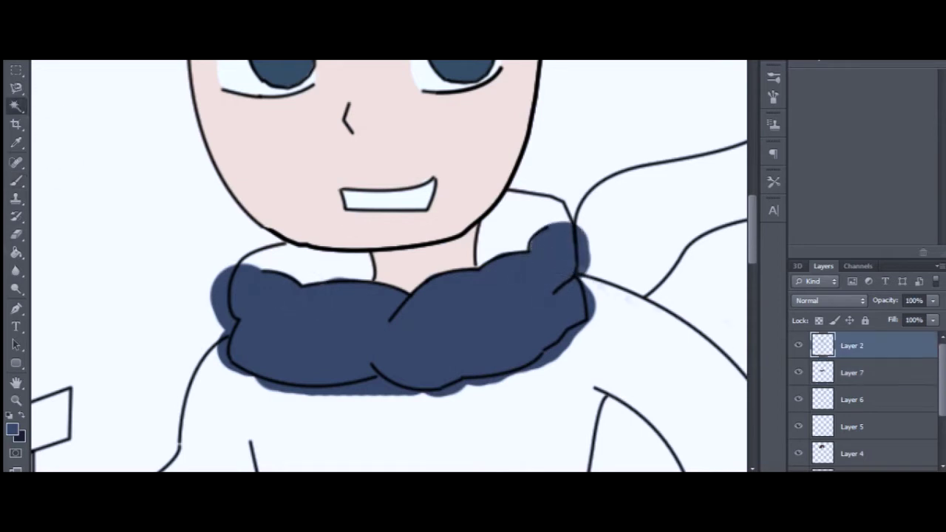
{"action": "left_click", "coordinate": [612, 313]}
{"action": "key", "text": "alt+bracketleft"}
{"action": "key", "text": "e"}
{"action": "mouse_move", "coordinate": [584, 295]}
{"action": "left_mouse_down"}
{"action": "mouse_move", "coordinate": [595, 316]}
{"action": "mouse_move", "coordinate": [252, 378]}
{"action": "left_mouse_up"}
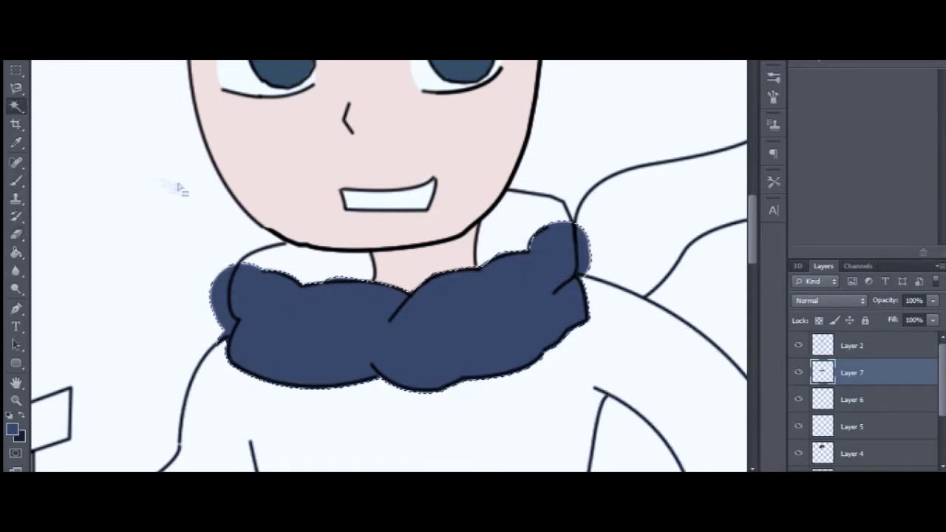
Step: Erase the remaining blue that spills past the sides of the scarf, including onto the base of its tail
{"action": "key", "text": "ctrl+d"}
{"action": "key", "text": "ctrl+plus"}
{"action": "key", "text": "e"}
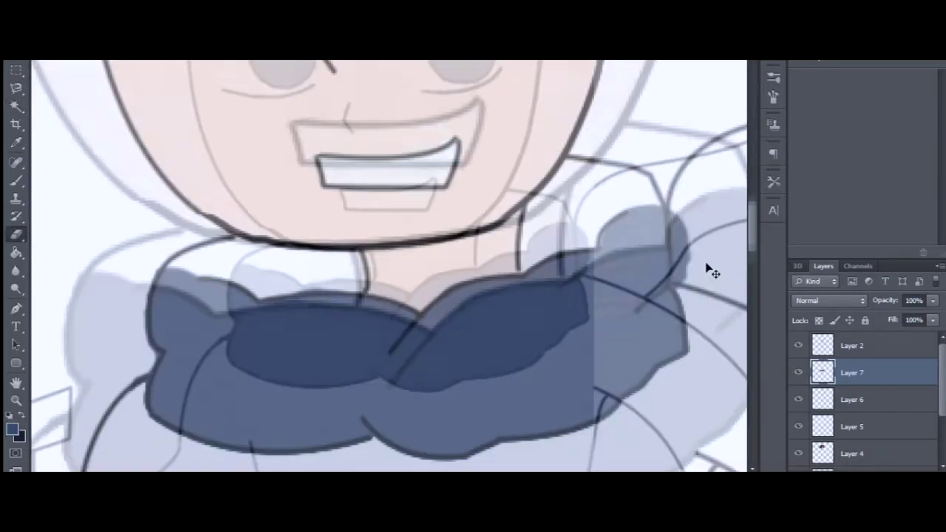
{"action": "left_click_drag", "start_coordinate": [707, 269], "coordinate": [434, 268]}
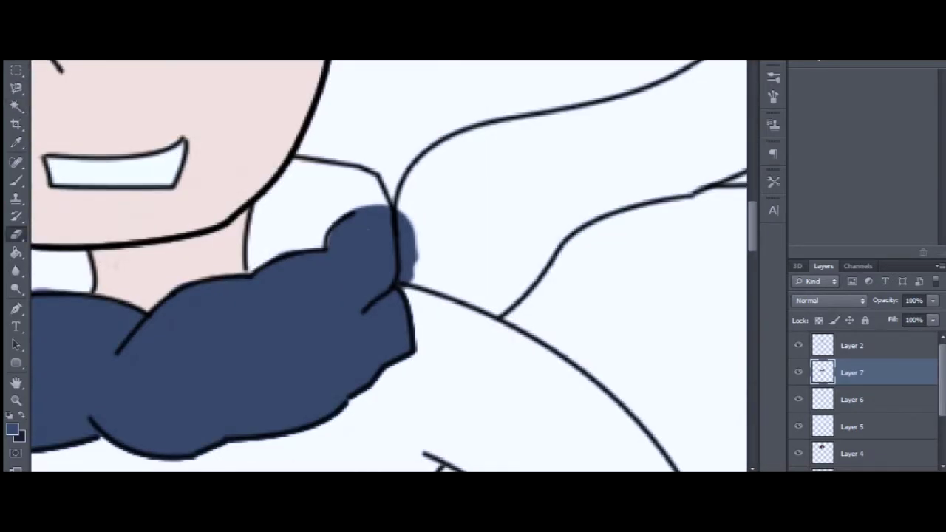
{"action": "key", "text": "alt+bracketright"}
{"action": "key", "text": "w"}
{"action": "left_click", "coordinate": [413, 237]}
{"action": "key", "text": "alt+bracketleft"}
{"action": "key", "text": "e"}
{"action": "key", "text": "ctrl+minus"}
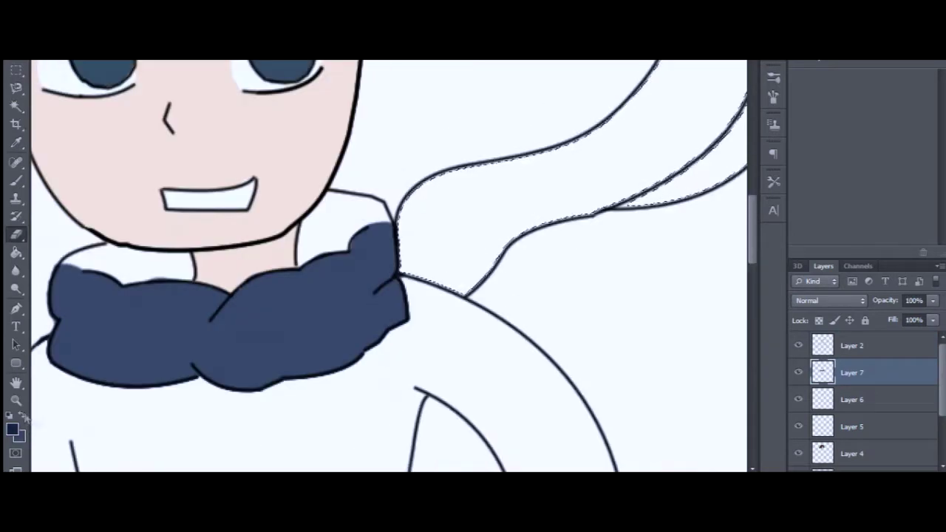
Step: Paint the inner parts of the scarf behind the neck dark navy on Layer 7
{"action": "left_click_drag", "start_coordinate": [431, 207], "coordinate": [642, 207]}
{"action": "key", "text": "b"}
{"action": "right_click", "coordinate": [111, 148]}
{"action": "key", "text": "Escape"}
{"action": "key", "text": "ctrl+plus"}
{"action": "left_click_drag", "start_coordinate": [411, 251], "coordinate": [481, 274]}
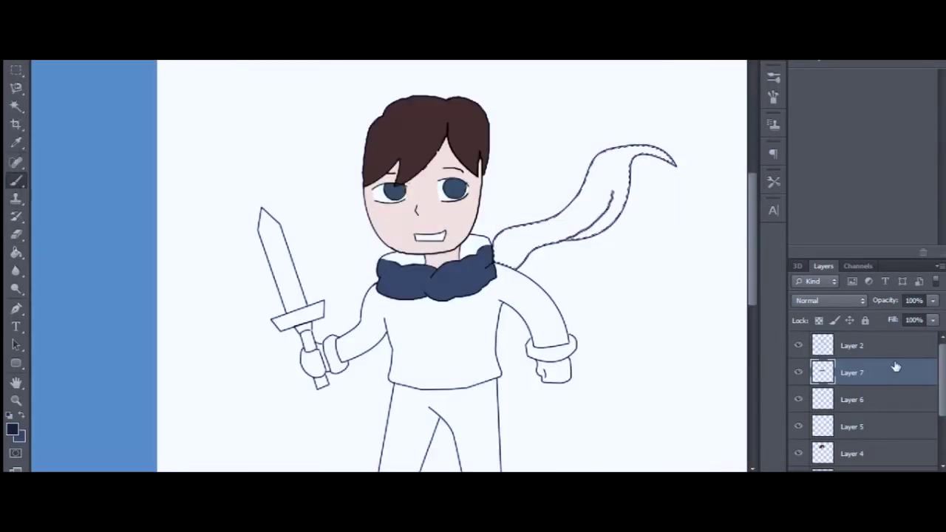
{"action": "key", "text": "ctrl+minus"}
{"action": "key", "text": "ctrl+plus"}
{"action": "mouse_move", "coordinate": [490, 268]}
{"action": "left_mouse_down"}
{"action": "mouse_move", "coordinate": [350, 265]}
{"action": "mouse_move", "coordinate": [447, 250]}
{"action": "mouse_move", "coordinate": [357, 272]}
{"action": "mouse_move", "coordinate": [468, 302]}
{"action": "mouse_move", "coordinate": [589, 300]}
{"action": "mouse_move", "coordinate": [589, 256]}
{"action": "mouse_move", "coordinate": [469, 247]}
{"action": "mouse_move", "coordinate": [450, 281]}
{"action": "mouse_move", "coordinate": [577, 289]}
{"action": "mouse_move", "coordinate": [589, 269]}
{"action": "left_mouse_up"}
{"action": "scroll", "coordinate": [389, 266], "scroll_direction": "right", "scroll_amount": 10}
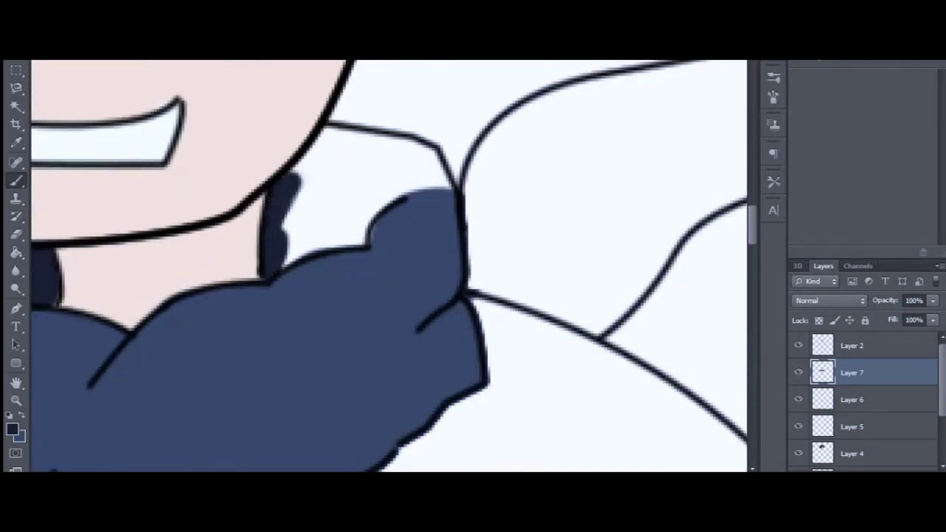
{"action": "mouse_move", "coordinate": [437, 168]}
{"action": "left_mouse_down"}
{"action": "mouse_move", "coordinate": [344, 155]}
{"action": "mouse_move", "coordinate": [288, 250]}
{"action": "mouse_move", "coordinate": [425, 177]}
{"action": "mouse_move", "coordinate": [360, 238]}
{"action": "left_mouse_up"}
{"action": "scroll", "coordinate": [434, 188], "scroll_direction": "down", "scroll_amount": 5}
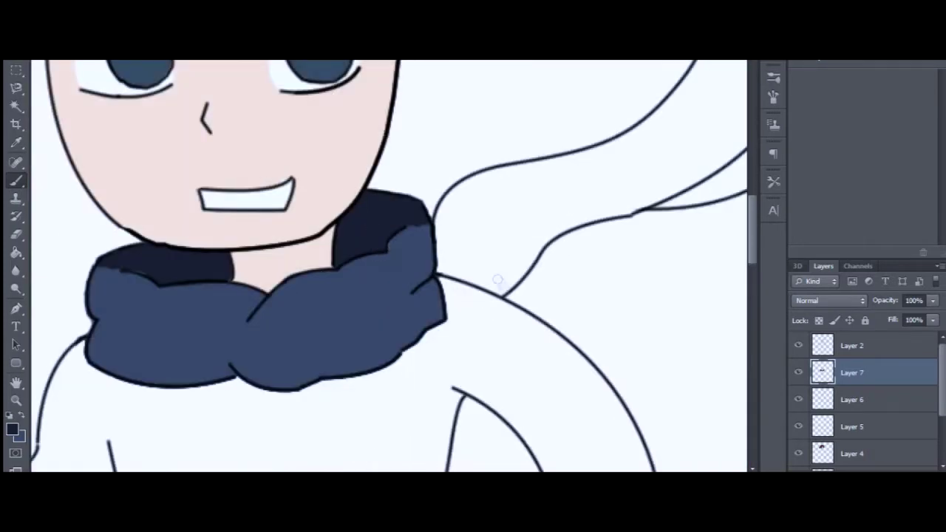
Step: Paint a dark navy shadow band along the upper edge of the flowing scarf tail
{"action": "scroll", "coordinate": [501, 283], "scroll_direction": "up", "scroll_amount": 3}
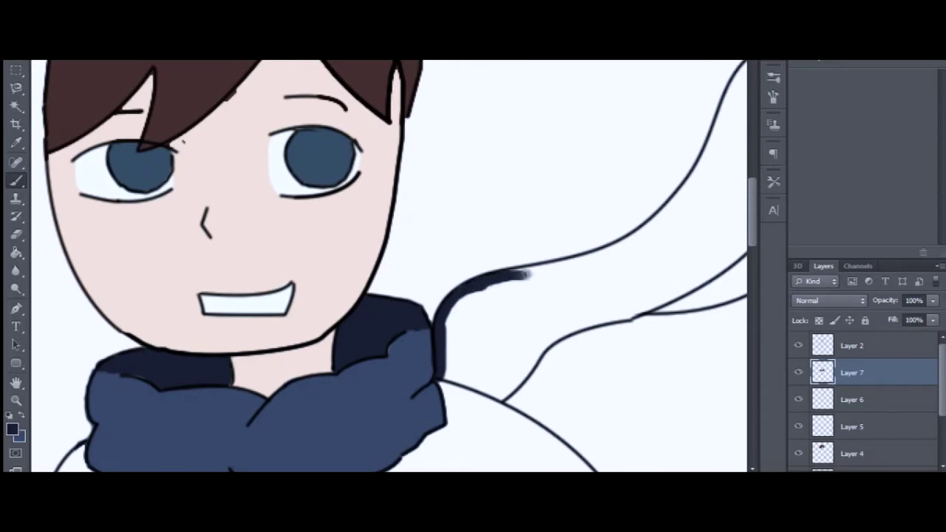
{"action": "left_click_drag", "start_coordinate": [630, 252], "coordinate": [436, 349]}
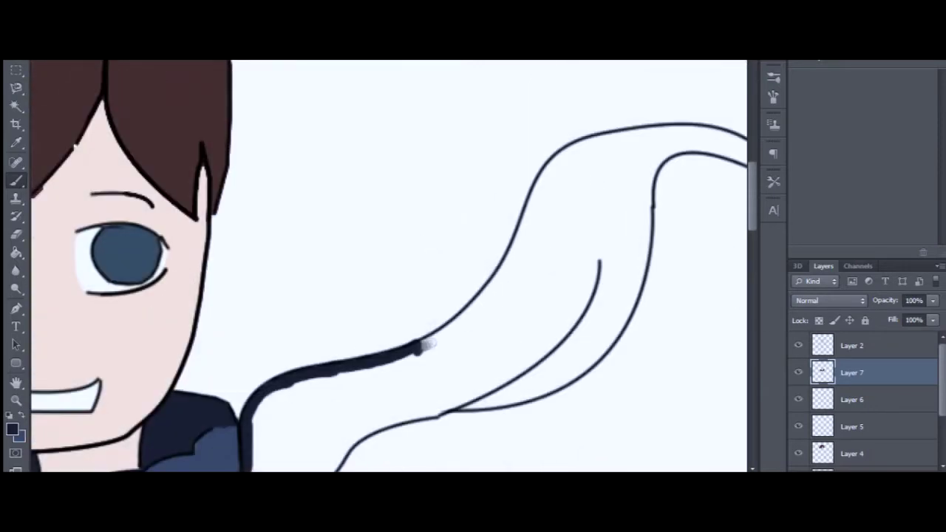
{"action": "scroll", "coordinate": [468, 314], "scroll_direction": "up", "scroll_amount": 2}
{"action": "left_click_drag", "start_coordinate": [380, 74], "coordinate": [244, 334]}
{"action": "scroll", "coordinate": [244, 335], "scroll_direction": "up", "scroll_amount": 2}
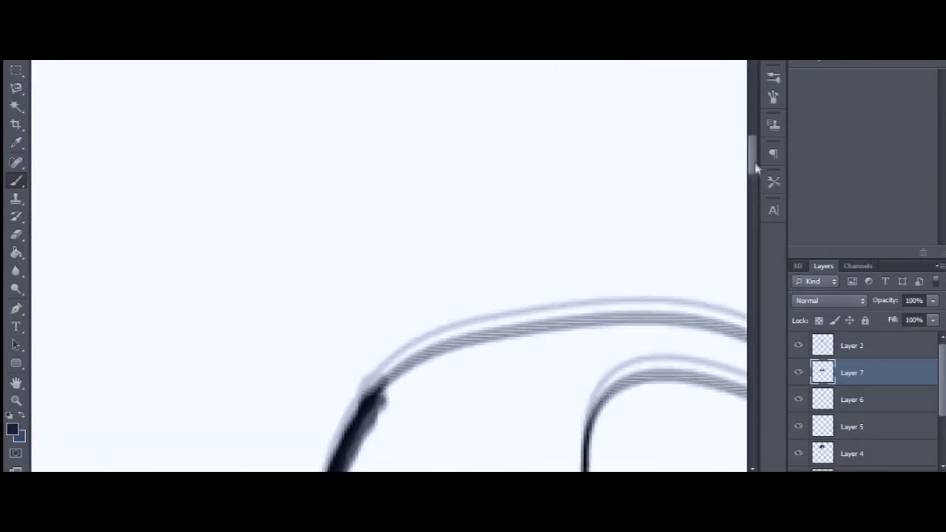
{"action": "mouse_move", "coordinate": [370, 175]}
{"action": "left_mouse_down"}
{"action": "mouse_move", "coordinate": [485, 127]}
{"action": "mouse_move", "coordinate": [633, 100]}
{"action": "left_mouse_up"}
{"action": "left_click_drag", "start_coordinate": [702, 254], "coordinate": [466, 254]}
{"action": "mouse_move", "coordinate": [402, 100]}
{"action": "left_mouse_down"}
{"action": "mouse_move", "coordinate": [580, 176]}
{"action": "mouse_move", "coordinate": [185, 140]}
{"action": "mouse_move", "coordinate": [111, 275]}
{"action": "mouse_move", "coordinate": [499, 285]}
{"action": "left_mouse_up"}
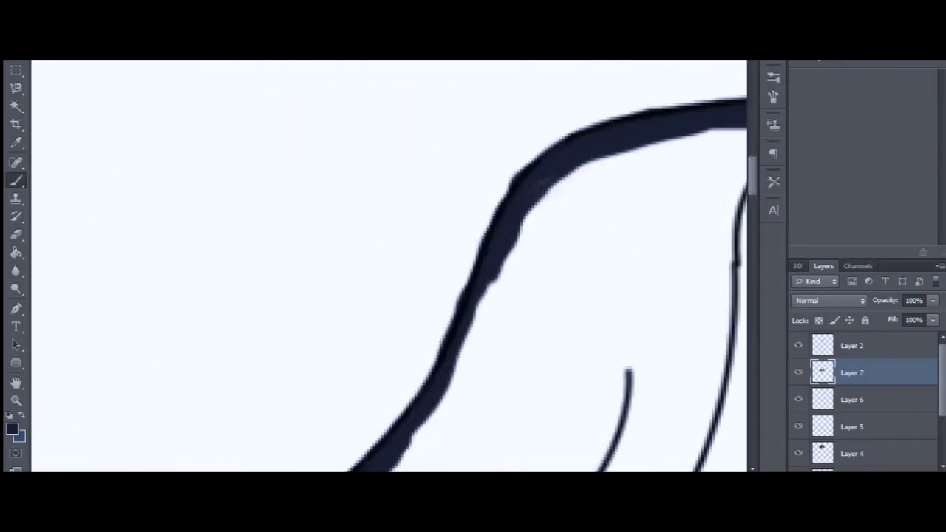
{"action": "mouse_move", "coordinate": [547, 181]}
{"action": "left_mouse_down"}
{"action": "mouse_move", "coordinate": [411, 435]}
{"action": "mouse_move", "coordinate": [406, 243]}
{"action": "left_mouse_up"}
{"action": "mouse_move", "coordinate": [500, 96]}
{"action": "left_mouse_down"}
{"action": "mouse_move", "coordinate": [427, 218]}
{"action": "mouse_move", "coordinate": [214, 377]}
{"action": "left_mouse_up"}
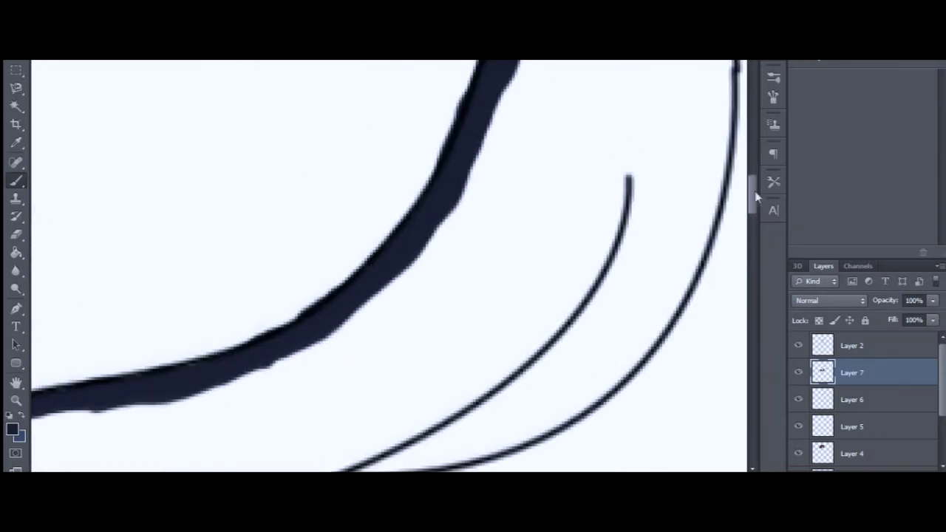
Step: Sample the lighter scarf blue and fill the rest of the scarf tail with it
{"action": "left_click_drag", "start_coordinate": [755, 196], "coordinate": [756, 214]}
{"action": "left_click", "coordinate": [307, 414], "text": "alt"}
{"action": "mouse_move", "coordinate": [484, 213]}
{"action": "left_mouse_down"}
{"action": "mouse_move", "coordinate": [349, 405]}
{"action": "mouse_move", "coordinate": [454, 438]}
{"action": "mouse_move", "coordinate": [599, 305]}
{"action": "left_mouse_up"}
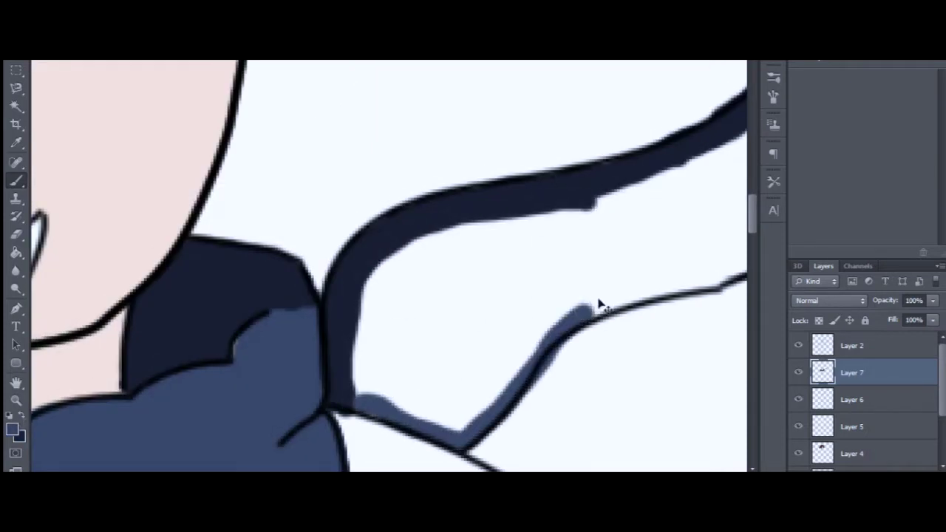
{"action": "key", "text": "ctrl+z"}
{"action": "mouse_move", "coordinate": [355, 400]}
{"action": "left_mouse_down"}
{"action": "mouse_move", "coordinate": [461, 438]}
{"action": "mouse_move", "coordinate": [544, 341]}
{"action": "left_mouse_up"}
{"action": "mouse_move", "coordinate": [370, 314]}
{"action": "left_mouse_down"}
{"action": "mouse_move", "coordinate": [414, 245]}
{"action": "mouse_move", "coordinate": [628, 264]}
{"action": "mouse_move", "coordinate": [381, 355]}
{"action": "mouse_move", "coordinate": [592, 259]}
{"action": "left_mouse_up"}
{"action": "mouse_move", "coordinate": [506, 266]}
{"action": "left_mouse_down"}
{"action": "mouse_move", "coordinate": [399, 385]}
{"action": "mouse_move", "coordinate": [458, 325]}
{"action": "mouse_move", "coordinate": [444, 410]}
{"action": "mouse_move", "coordinate": [514, 315]}
{"action": "mouse_move", "coordinate": [713, 133]}
{"action": "left_mouse_up"}
{"action": "key", "text": "ctrl+minus"}
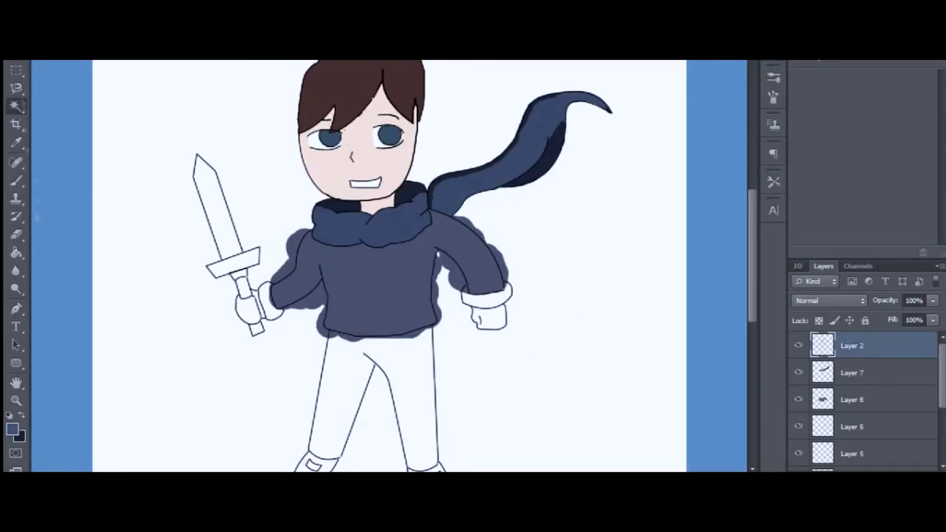
Step: Select the area outside the figure and erase the shirt colour spilling around the sleeves and torso on Layer 8
{"action": "left_click", "coordinate": [591, 370]}
{"action": "key", "text": "e"}
{"action": "key", "text": "alt+bracketleft"}
{"action": "key", "text": "alt+bracketleft"}
{"action": "left_click_drag", "start_coordinate": [452, 310], "coordinate": [443, 272]}
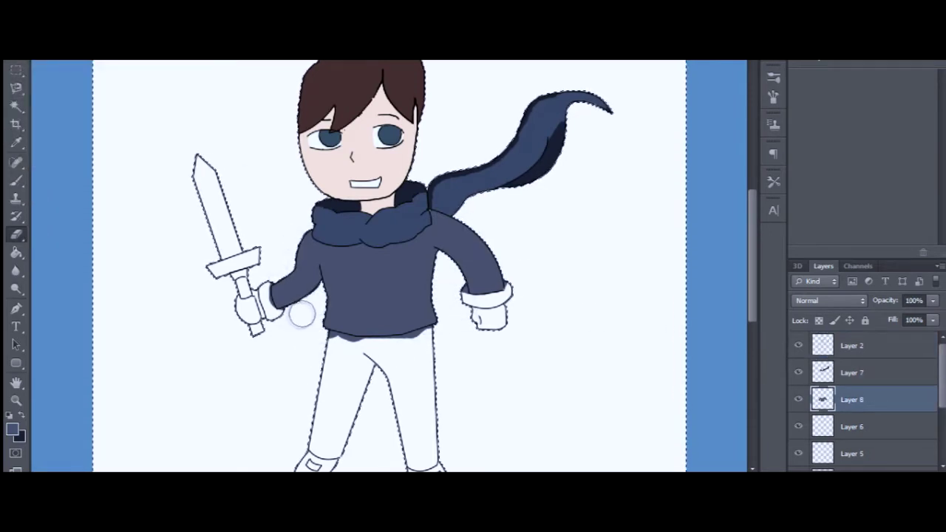
{"action": "key", "text": "ctrl+bracketright"}
{"action": "key", "text": "w"}
{"action": "left_click", "coordinate": [399, 379]}
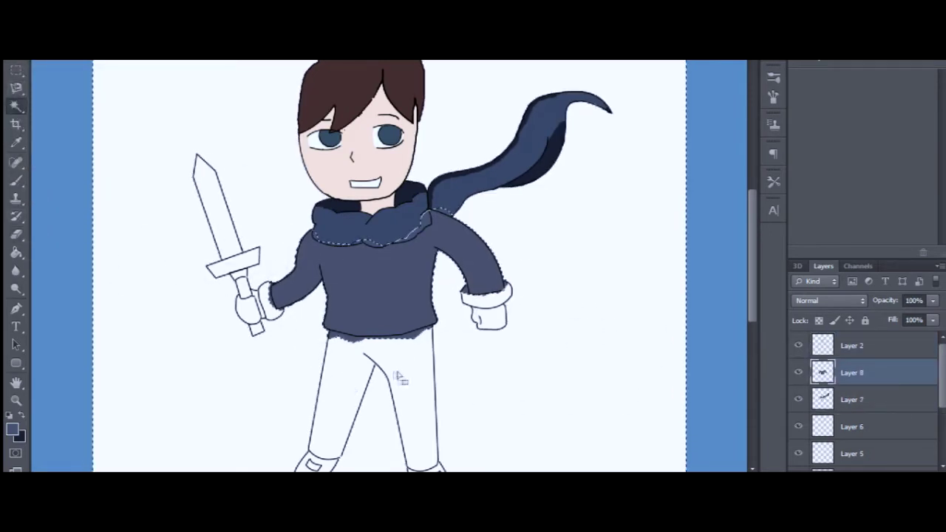
{"action": "key", "text": "ctrl+bracketleft"}
Step: Clear the selection and erase the leftover shirt colour on both cuffs and below the shirt hem on Layer 8
{"action": "key", "text": "ctrl+plus"}
{"action": "key", "text": "ctrl+plus"}
{"action": "key", "text": "ctrl+plus"}
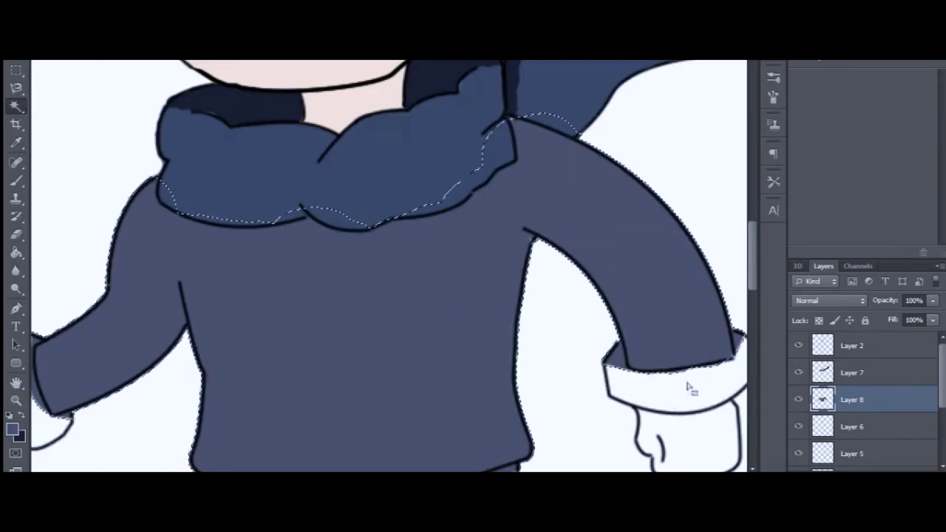
{"action": "key", "text": "ctrl+d"}
{"action": "key", "text": "e"}
{"action": "left_click_drag", "start_coordinate": [691, 418], "coordinate": [333, 384]}
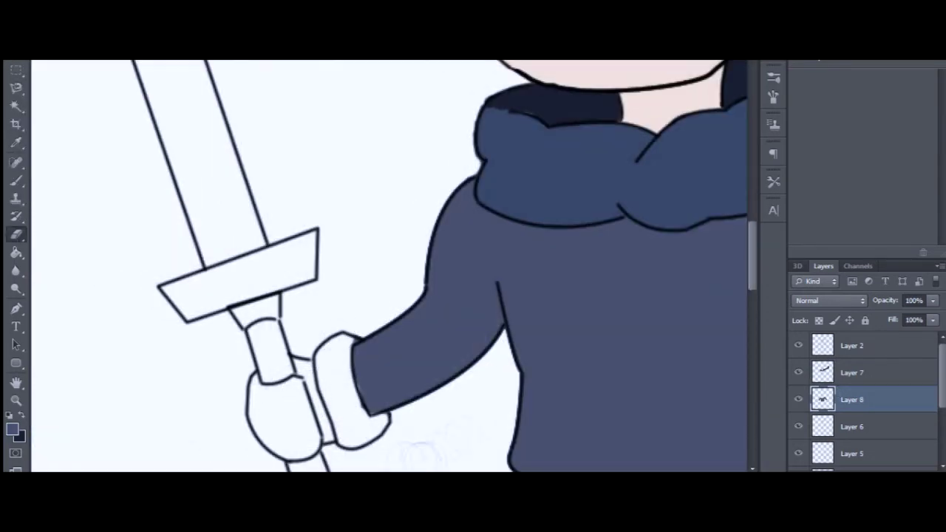
{"action": "scroll", "coordinate": [518, 414], "scroll_direction": "down", "scroll_amount": 3}
{"action": "left_click_drag", "start_coordinate": [581, 380], "coordinate": [587, 382]}
{"action": "scroll", "coordinate": [473, 377], "scroll_direction": "right", "scroll_amount": 3}
{"action": "left_click_drag", "start_coordinate": [412, 374], "coordinate": [543, 353]}
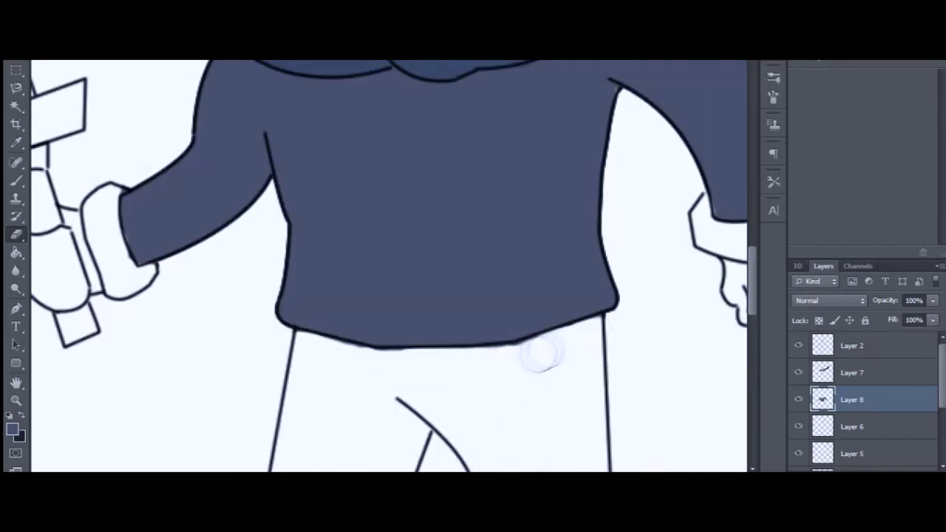
Step: Paint the sleeve cuff of the sword arm dark navy on Layer 8
{"action": "scroll", "coordinate": [395, 436], "scroll_direction": "left", "scroll_amount": 5}
{"action": "scroll", "coordinate": [396, 436], "scroll_direction": "down", "scroll_amount": 1}
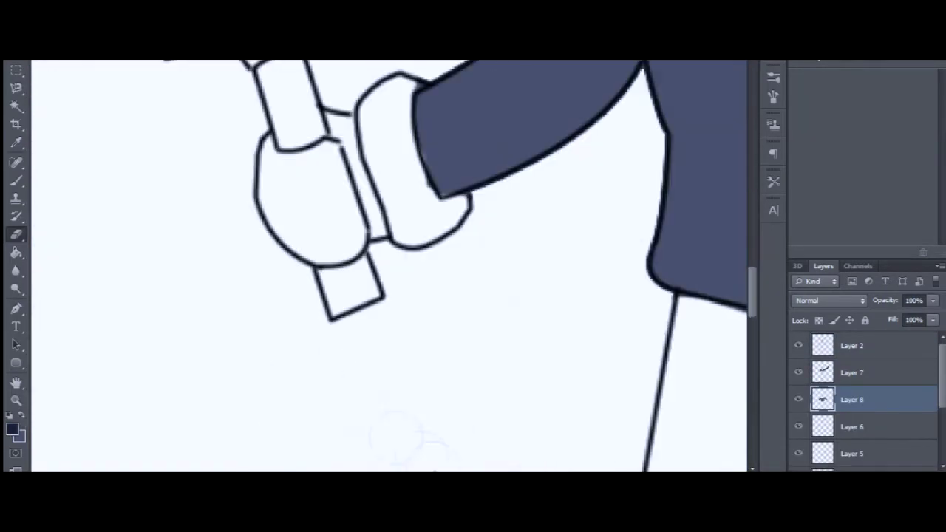
{"action": "key", "text": "b"}
{"action": "left_click", "coordinate": [51, 44]}
{"action": "left_click_drag", "start_coordinate": [381, 90], "coordinate": [367, 122]}
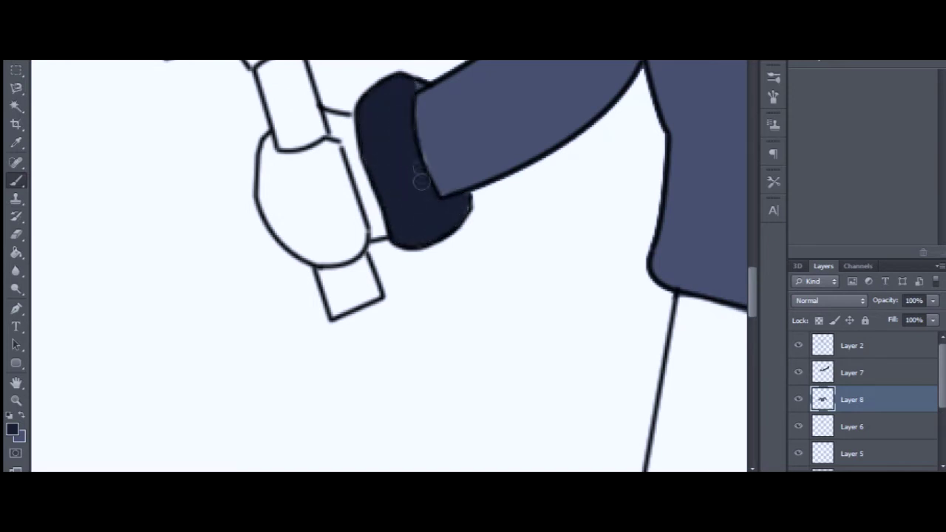
Step: Fill the cuff of the free arm with the same dark navy, including its small upper corners
{"action": "left_click", "coordinate": [52, 44]}
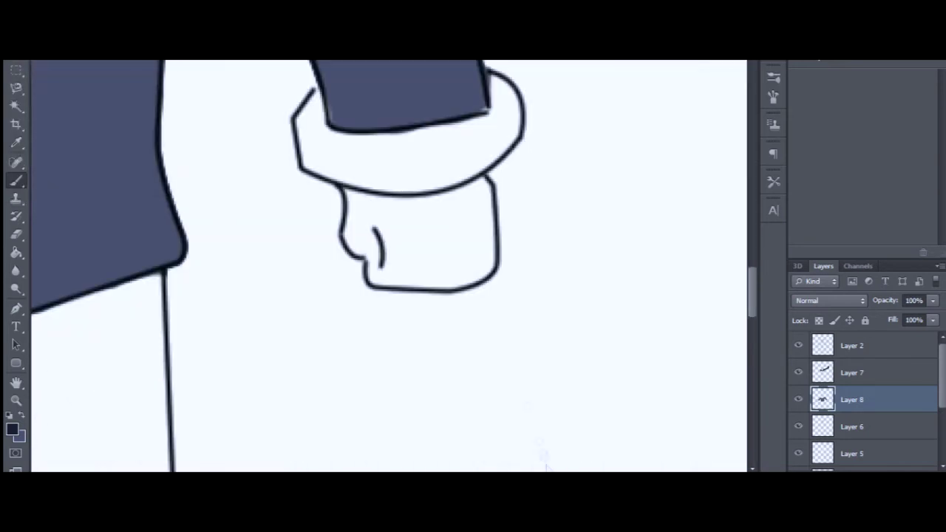
{"action": "left_click", "coordinate": [52, 45]}
{"action": "mouse_move", "coordinate": [349, 150]}
{"action": "left_mouse_down"}
{"action": "mouse_move", "coordinate": [311, 127]}
{"action": "mouse_move", "coordinate": [358, 165]}
{"action": "mouse_move", "coordinate": [388, 145]}
{"action": "mouse_move", "coordinate": [490, 122]}
{"action": "left_mouse_up"}
{"action": "key", "text": "ctrl+z"}
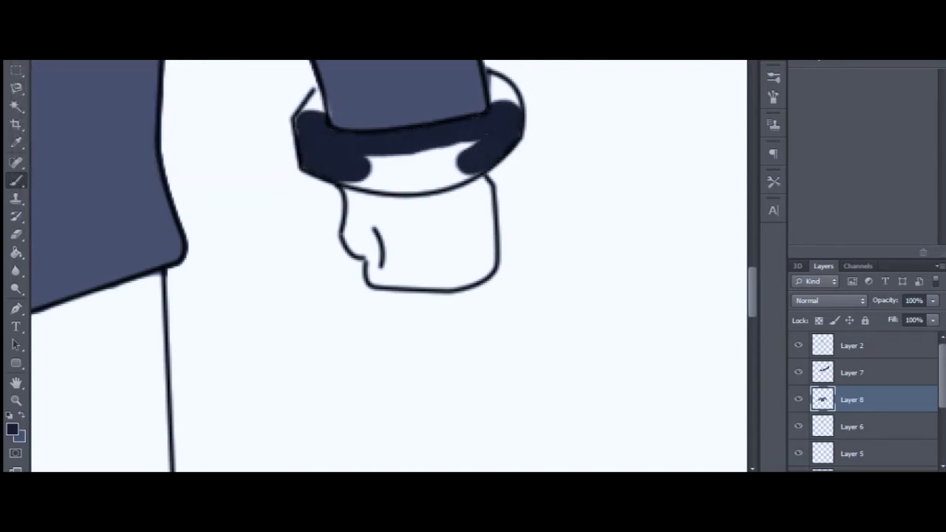
{"action": "left_click_drag", "start_coordinate": [344, 185], "coordinate": [477, 148]}
{"action": "left_click", "coordinate": [51, 44]}
{"action": "left_click", "coordinate": [52, 45]}
{"action": "left_click_drag", "start_coordinate": [326, 118], "coordinate": [307, 93]}
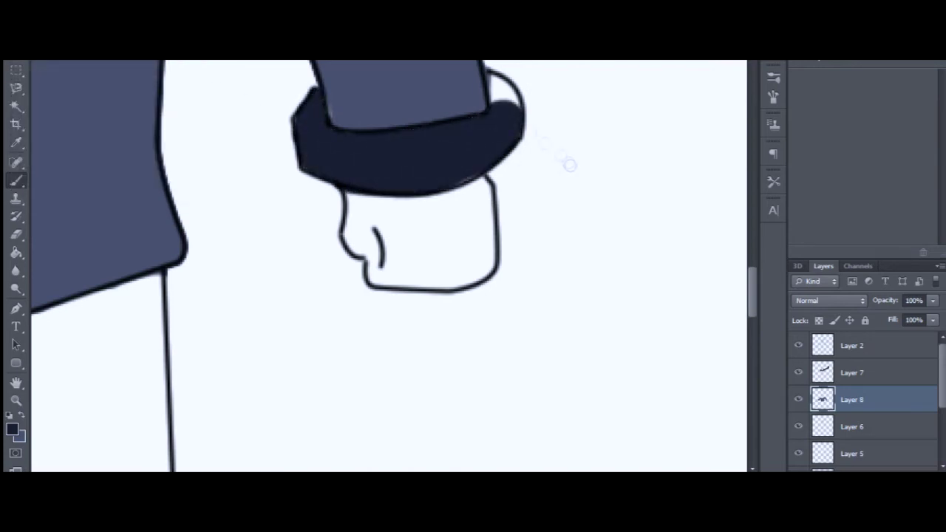
{"action": "key", "text": "h"}
{"action": "left_click_drag", "start_coordinate": [511, 100], "coordinate": [360, 264]}
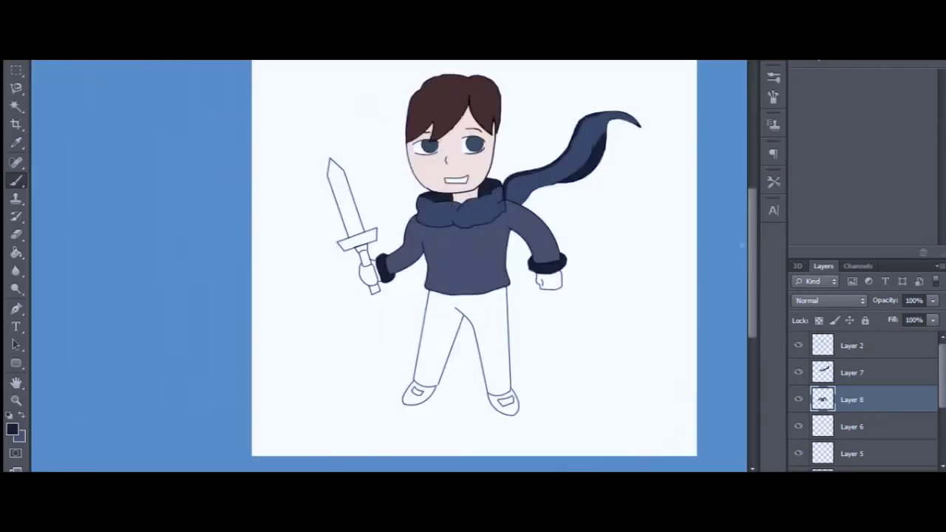
Step: Add a new layer above Layer 7 and paint the sword hand pale skin colour, with a slightly darker tone on the wrist
{"action": "left_click", "coordinate": [880, 371]}
{"action": "key", "text": "ctrl+shift+alt+n"}
{"action": "left_click", "coordinate": [11, 429]}
{"action": "left_click", "coordinate": [924, 186]}
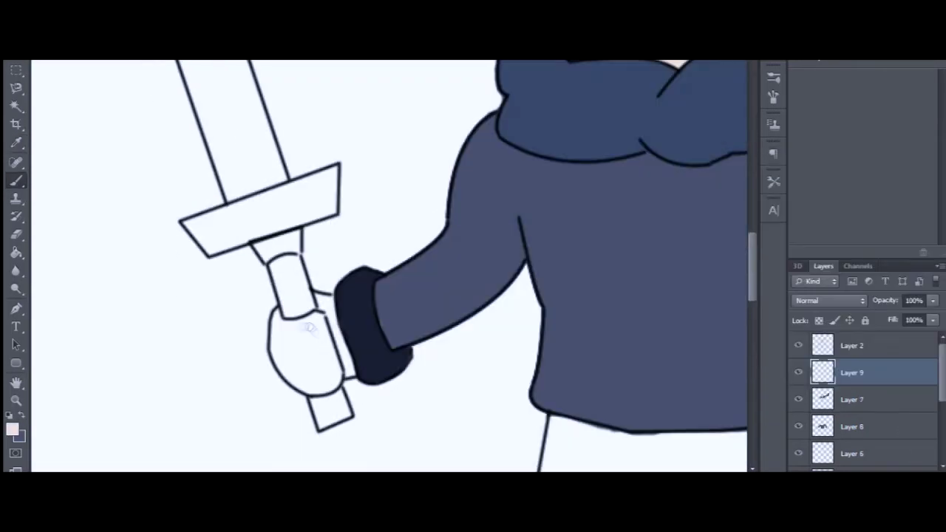
{"action": "right_click", "coordinate": [309, 329]}
{"action": "mouse_move", "coordinate": [280, 316]}
{"action": "left_mouse_down"}
{"action": "mouse_move", "coordinate": [329, 383]}
{"action": "mouse_move", "coordinate": [303, 348]}
{"action": "left_mouse_up"}
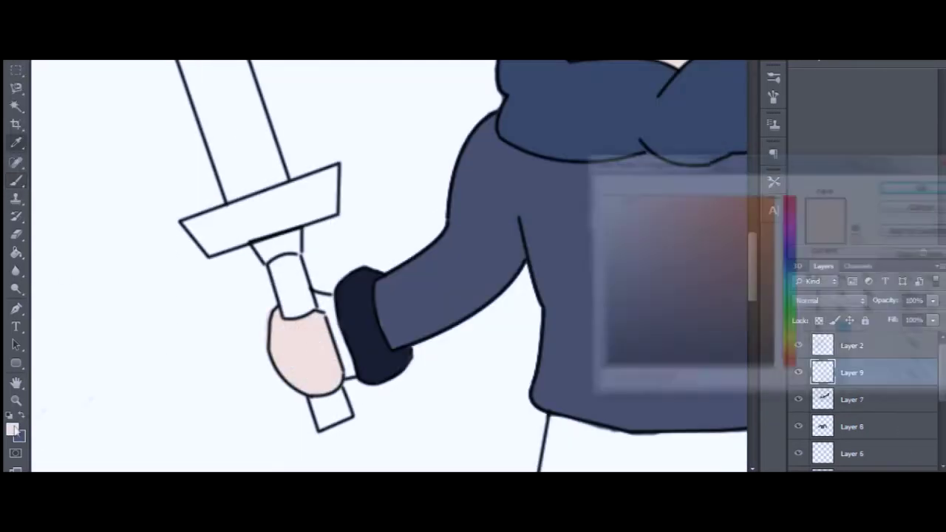
{"action": "scroll", "coordinate": [332, 317], "scroll_direction": "up", "scroll_amount": 3}
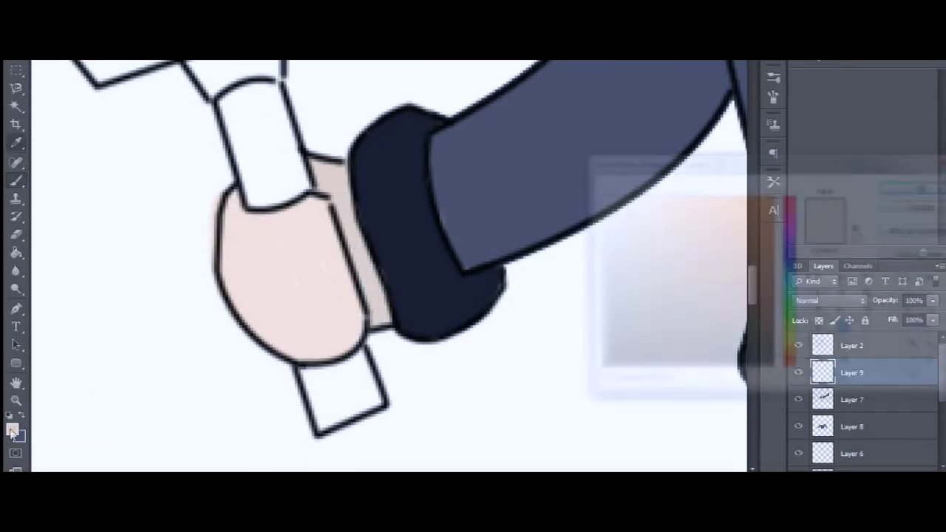
Step: Paint the free arm's fist with the pale skin colour on Layer 9
{"action": "scroll", "coordinate": [382, 303], "scroll_direction": "down", "scroll_amount": 3}
{"action": "scroll", "coordinate": [387, 256], "scroll_direction": "up", "scroll_amount": 5}
{"action": "left_click", "coordinate": [17, 106]}
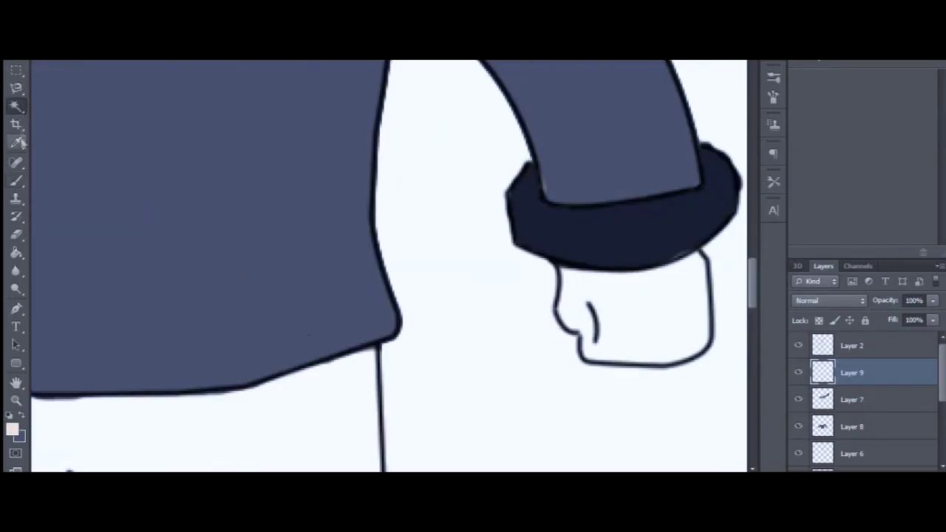
{"action": "left_click", "coordinate": [16, 180]}
{"action": "mouse_move", "coordinate": [647, 303]}
{"action": "left_mouse_down"}
{"action": "mouse_move", "coordinate": [687, 306]}
{"action": "mouse_move", "coordinate": [600, 289]}
{"action": "mouse_move", "coordinate": [674, 314]}
{"action": "mouse_move", "coordinate": [644, 295]}
{"action": "mouse_move", "coordinate": [650, 326]}
{"action": "mouse_move", "coordinate": [655, 274]}
{"action": "mouse_move", "coordinate": [589, 292]}
{"action": "left_mouse_up"}
{"action": "scroll", "coordinate": [610, 338], "scroll_direction": "down", "scroll_amount": 5}
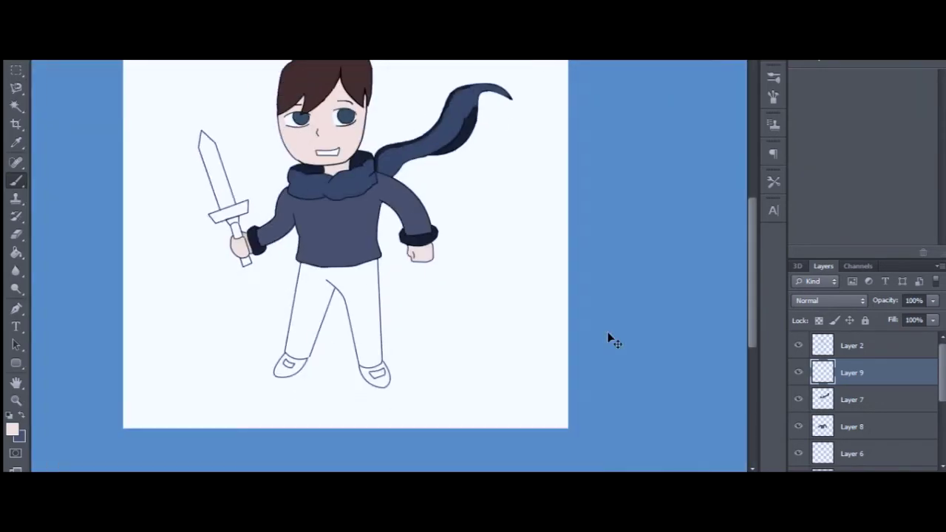
Step: Paint the sword's grip and the pommel below the hand black on a new layer beneath Layer 9
{"action": "scroll", "coordinate": [611, 338], "scroll_direction": "left", "scroll_amount": 3}
{"action": "scroll", "coordinate": [393, 321], "scroll_direction": "up", "scroll_amount": 6}
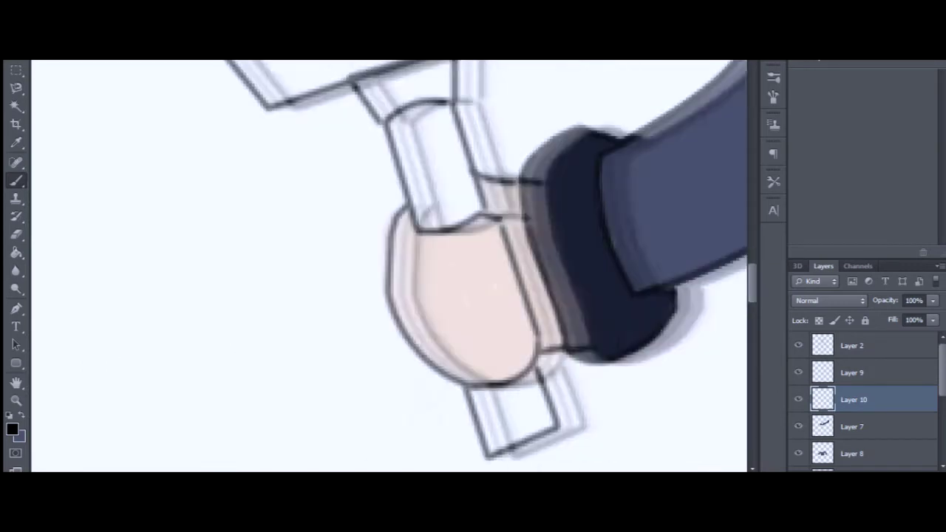
{"action": "mouse_move", "coordinate": [414, 122]}
{"action": "left_mouse_down"}
{"action": "mouse_move", "coordinate": [441, 231]}
{"action": "mouse_move", "coordinate": [443, 135]}
{"action": "mouse_move", "coordinate": [404, 122]}
{"action": "mouse_move", "coordinate": [441, 106]}
{"action": "left_mouse_up"}
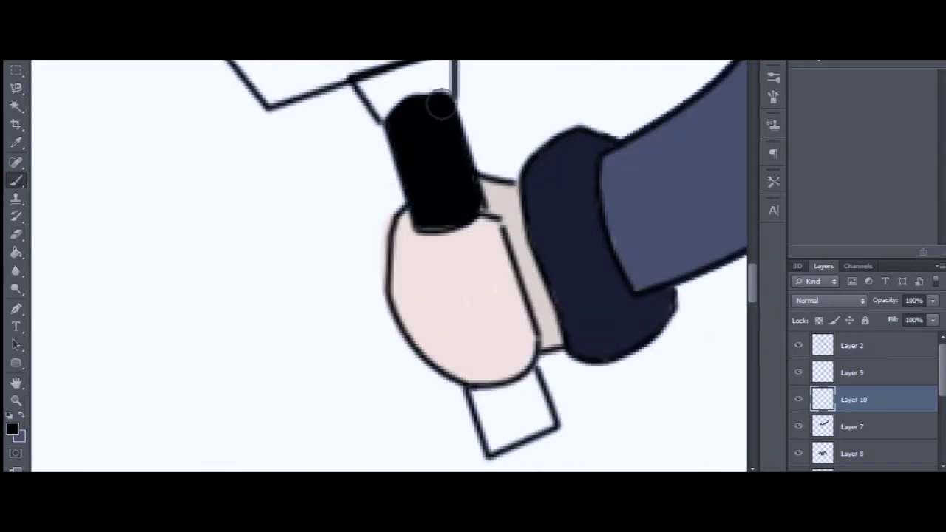
{"action": "left_click_drag", "start_coordinate": [500, 416], "coordinate": [498, 429]}
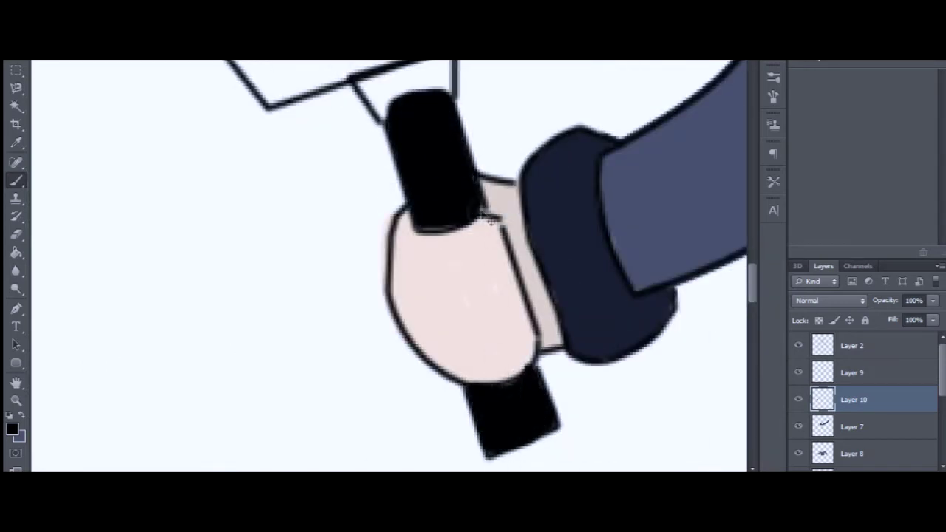
Step: Fill the sword's crossguard with black on Layer 10
{"action": "scroll", "coordinate": [388, 266], "scroll_direction": "up", "scroll_amount": 3}
{"action": "left_click_drag", "start_coordinate": [336, 172], "coordinate": [216, 197]}
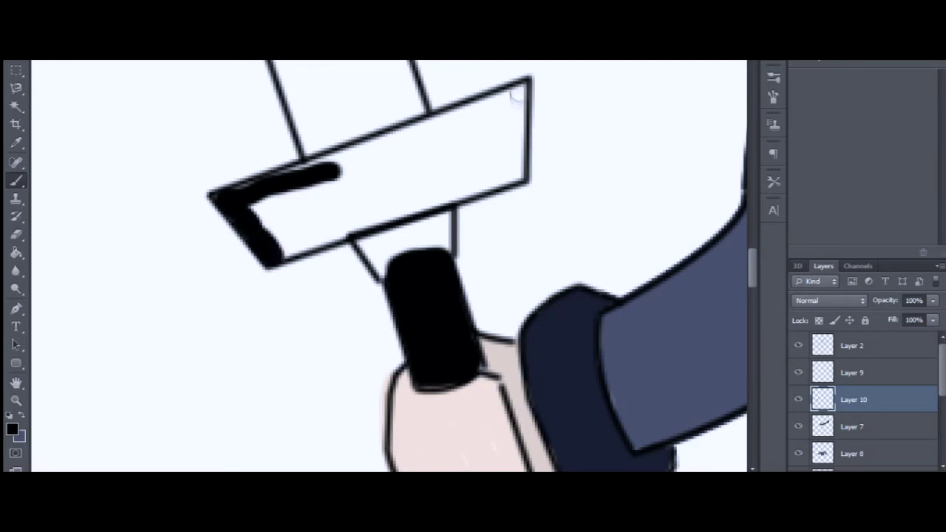
{"action": "mouse_move", "coordinate": [515, 96]}
{"action": "left_mouse_down"}
{"action": "mouse_move", "coordinate": [518, 174]}
{"action": "mouse_move", "coordinate": [325, 166]}
{"action": "mouse_move", "coordinate": [525, 85]}
{"action": "left_mouse_up"}
{"action": "key", "text": "ctrl+z"}
{"action": "left_click_drag", "start_coordinate": [281, 185], "coordinate": [452, 132]}
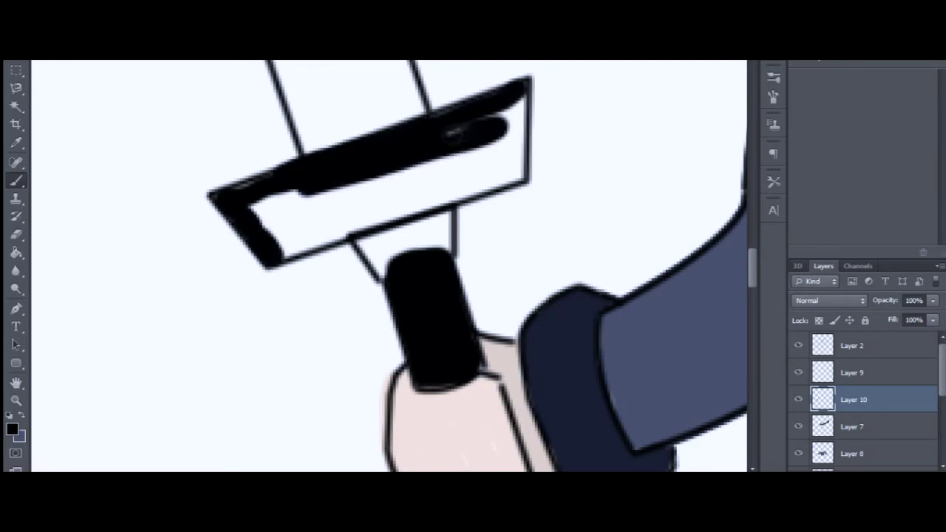
{"action": "mouse_move", "coordinate": [510, 170]}
{"action": "left_mouse_down"}
{"action": "mouse_move", "coordinate": [267, 211]}
{"action": "mouse_move", "coordinate": [300, 244]}
{"action": "mouse_move", "coordinate": [502, 177]}
{"action": "mouse_move", "coordinate": [492, 147]}
{"action": "left_mouse_up"}
Step: Choose a dark grey and paint the small collar between the crossguard and the grip
{"action": "left_click", "coordinate": [12, 428]}
{"action": "left_click", "coordinate": [922, 185]}
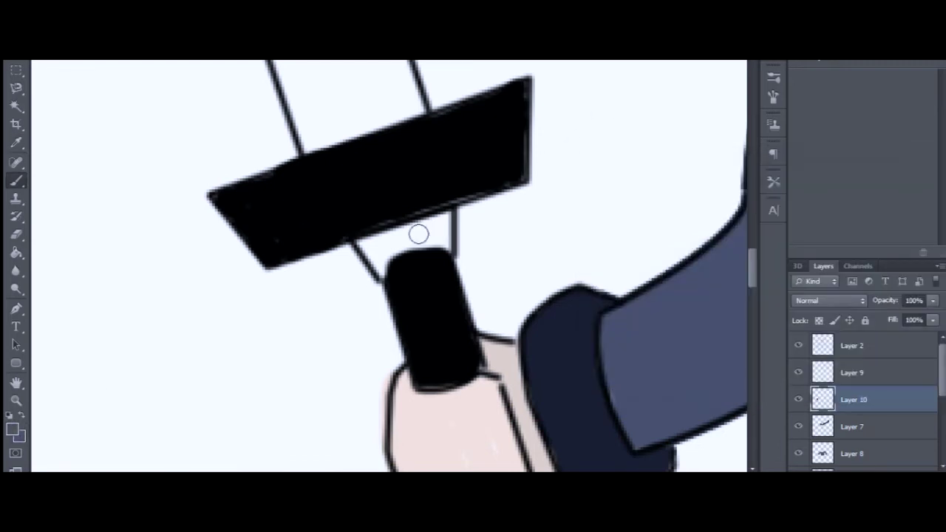
{"action": "mouse_move", "coordinate": [355, 260]}
{"action": "left_mouse_down"}
{"action": "mouse_move", "coordinate": [447, 229]}
{"action": "mouse_move", "coordinate": [366, 268]}
{"action": "left_mouse_up"}
Step: Paint the sword blade pale lavender-grey on a new layer beneath Layer 10
{"action": "scroll", "coordinate": [306, 260], "scroll_direction": "up", "scroll_amount": 5}
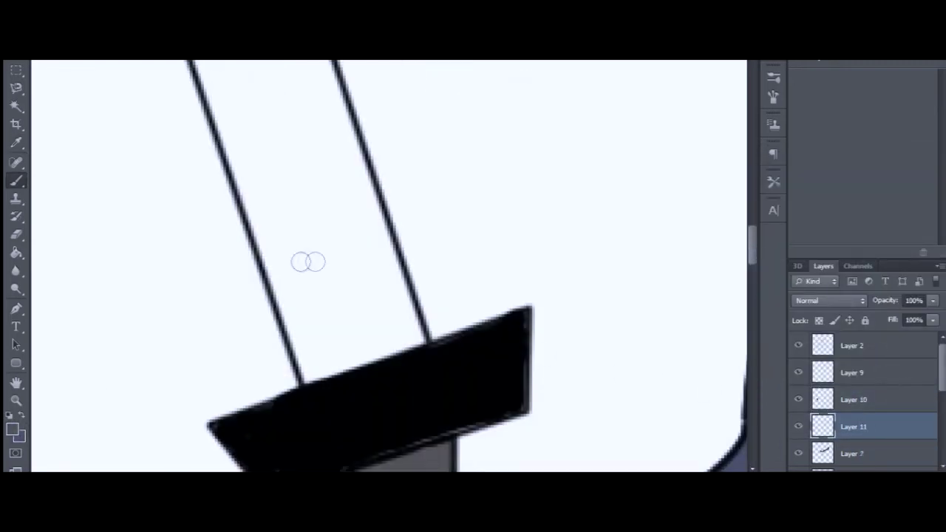
{"action": "left_click", "coordinate": [13, 428]}
{"action": "left_click", "coordinate": [926, 187]}
{"action": "scroll", "coordinate": [370, 266], "scroll_direction": "down", "scroll_amount": 3}
{"action": "scroll", "coordinate": [370, 266], "scroll_direction": "up", "scroll_amount": 4}
{"action": "mouse_move", "coordinate": [310, 119]}
{"action": "left_mouse_down"}
{"action": "mouse_move", "coordinate": [296, 264]}
{"action": "mouse_move", "coordinate": [382, 375]}
{"action": "left_mouse_up"}
Step: Select the area outside the figure from Layer 2 and erase the blade colour spilling past the outline on Layer 11
{"action": "key", "text": "alt+shift+]"}
{"action": "left_click", "coordinate": [16, 106]}
{"action": "left_click", "coordinate": [148, 222]}
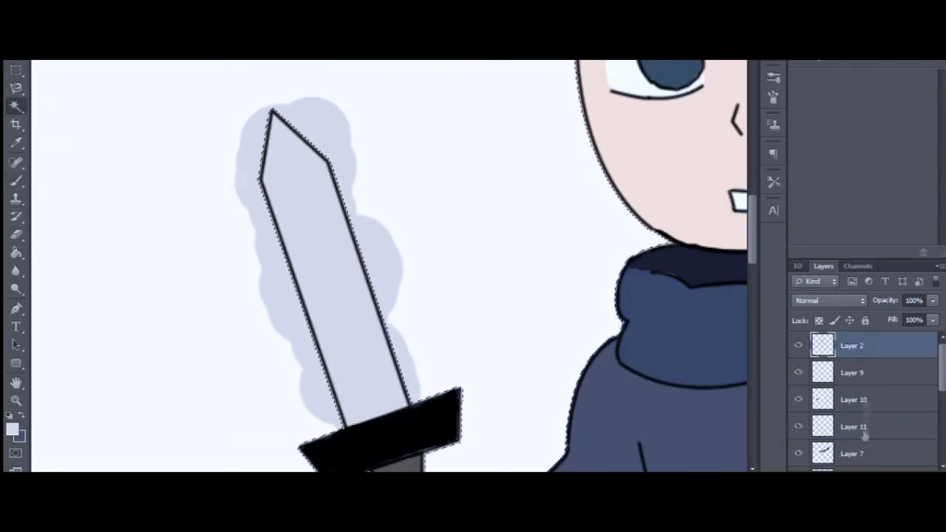
{"action": "key", "text": "alt+["}
{"action": "key", "text": "alt+["}
{"action": "key", "text": "alt+["}
{"action": "left_click", "coordinate": [17, 232]}
{"action": "mouse_move", "coordinate": [295, 119]}
{"action": "left_mouse_down"}
{"action": "mouse_move", "coordinate": [318, 281]}
{"action": "mouse_move", "coordinate": [362, 414]}
{"action": "left_mouse_up"}
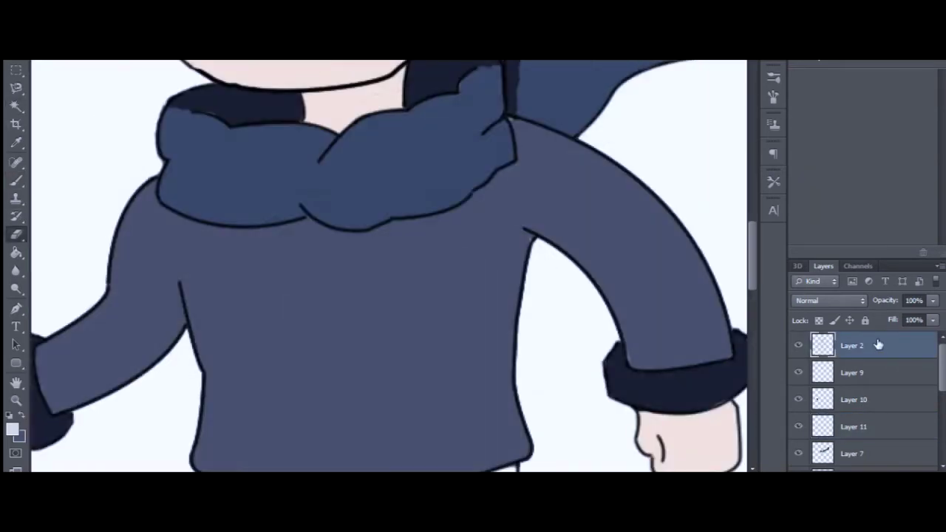
Step: Add a new layer above Layer 9 and paint the trouser leg on the free-arm side with the scarf blue
{"action": "scroll", "coordinate": [294, 243], "scroll_direction": "down", "scroll_amount": 3}
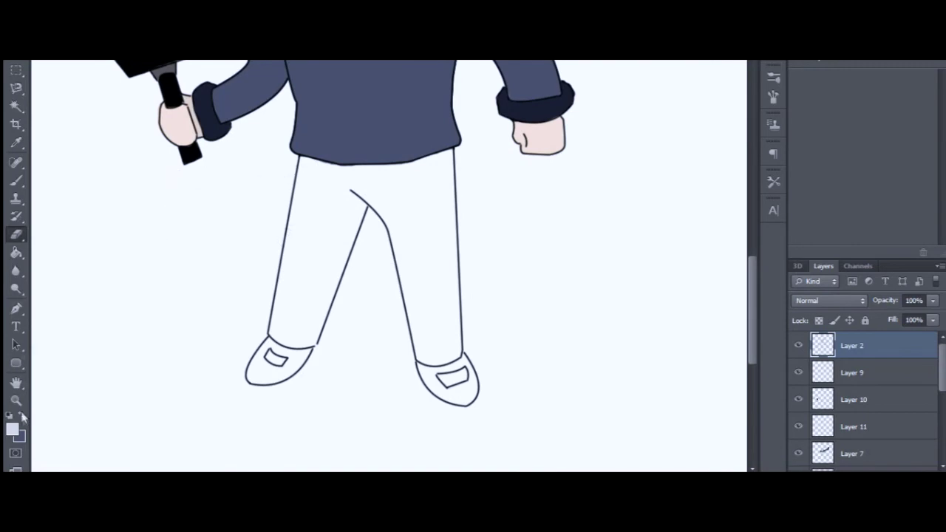
{"action": "left_click", "coordinate": [21, 417]}
{"action": "scroll", "coordinate": [369, 296], "scroll_direction": "up", "scroll_amount": 5}
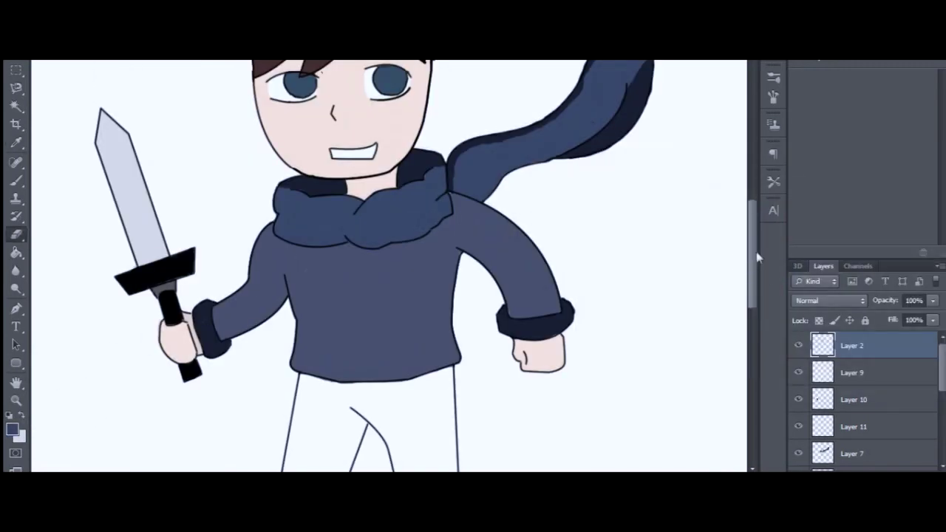
{"action": "scroll", "coordinate": [729, 262], "scroll_direction": "down", "scroll_amount": 1}
{"action": "scroll", "coordinate": [518, 266], "scroll_direction": "down", "scroll_amount": 4}
{"action": "left_click", "coordinate": [858, 373]}
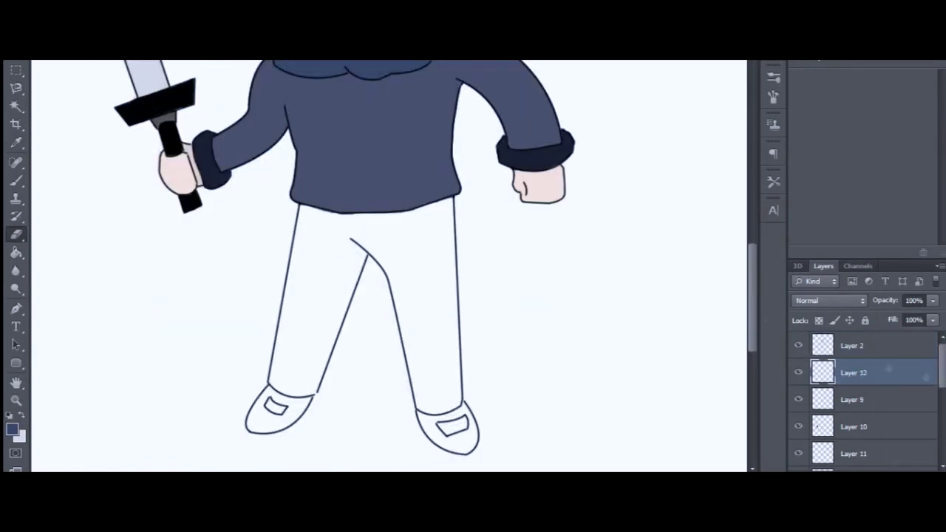
{"action": "key", "text": "ctrl+minus"}
{"action": "key", "text": "b"}
{"action": "left_click_drag", "start_coordinate": [373, 349], "coordinate": [432, 353]}
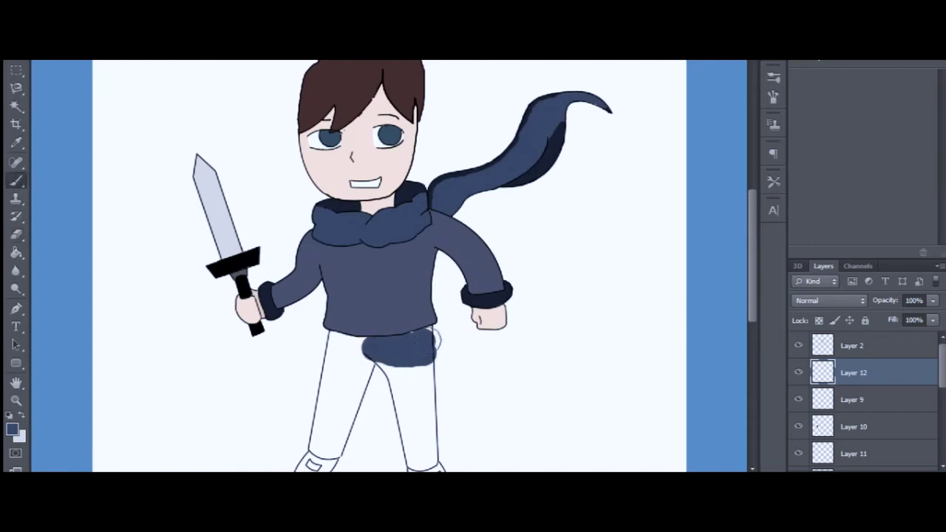
{"action": "scroll", "coordinate": [734, 191], "scroll_direction": "down", "scroll_amount": 2}
Step: Select the area outside the figure from Layer 2, erase the blue spilling around the trouser leg on Layer 12, and clear the selection
{"action": "left_click", "coordinate": [853, 345]}
{"action": "key", "text": "w"}
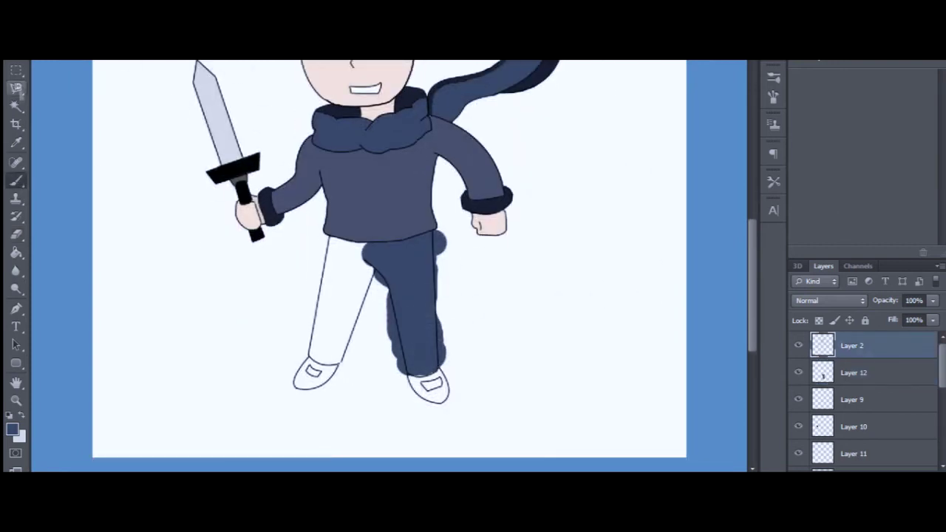
{"action": "left_click", "coordinate": [577, 370]}
{"action": "left_click", "coordinate": [854, 372]}
{"action": "key", "text": "e"}
{"action": "key", "text": "ctrl+plus"}
{"action": "key", "text": "ctrl+plus"}
{"action": "key", "text": "ctrl+plus"}
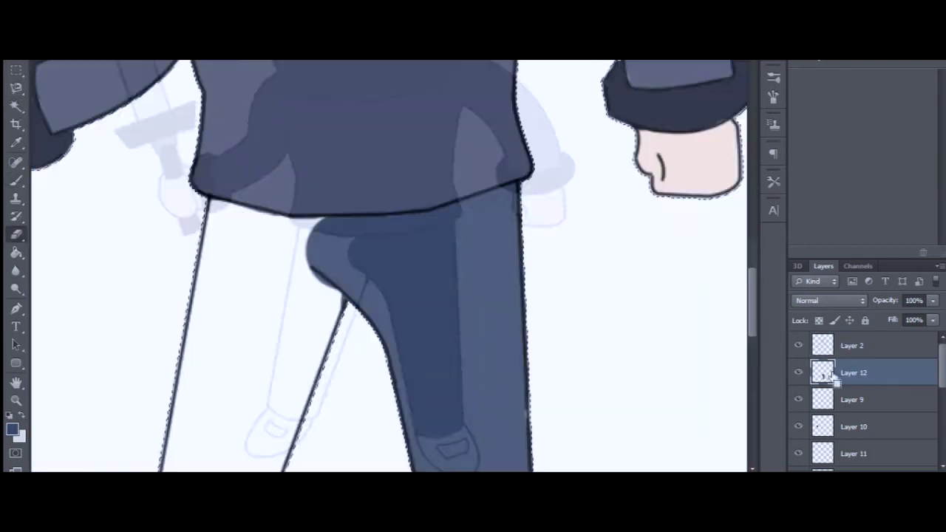
{"action": "key", "text": "ctrl+d"}
Step: Extend the blue across the hips under the shirt hem and paint the sword-side trouser leg dark navy
{"action": "left_click_drag", "start_coordinate": [219, 216], "coordinate": [258, 228]}
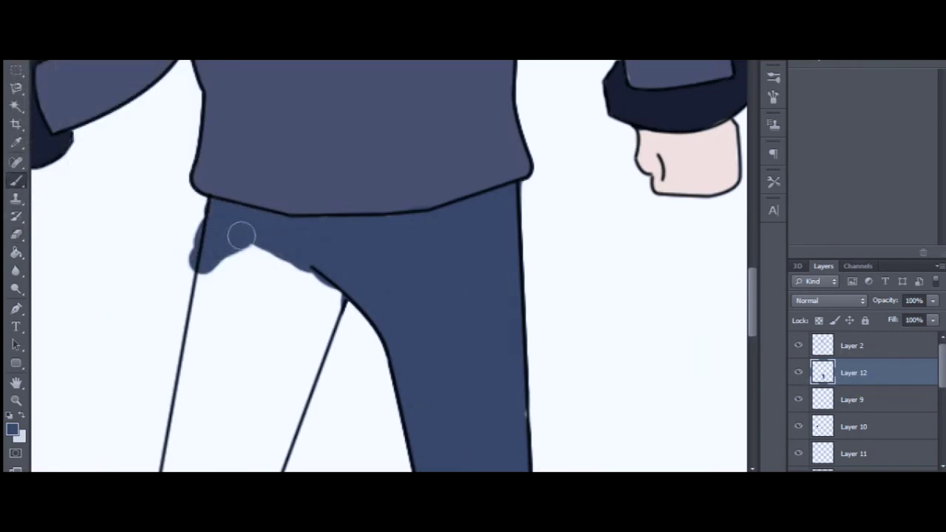
{"action": "left_click", "coordinate": [11, 429]}
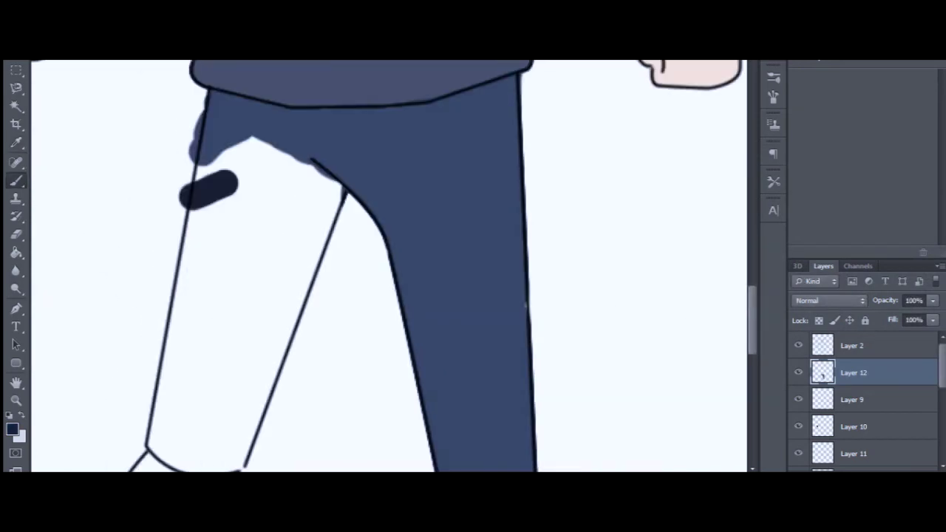
{"action": "mouse_move", "coordinate": [211, 212]}
{"action": "left_mouse_down"}
{"action": "mouse_move", "coordinate": [245, 192]}
{"action": "mouse_move", "coordinate": [229, 322]}
{"action": "mouse_move", "coordinate": [182, 433]}
{"action": "left_mouse_up"}
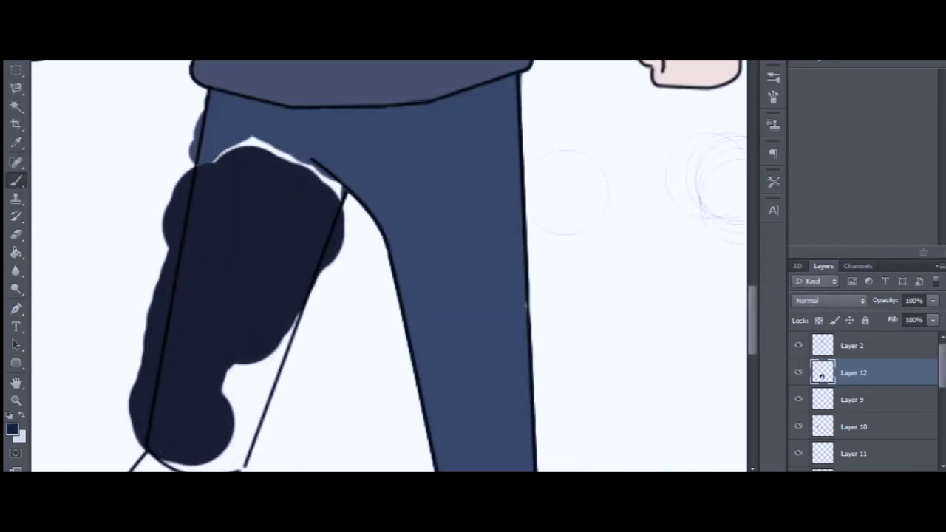
{"action": "scroll", "coordinate": [190, 331], "scroll_direction": "down", "scroll_amount": 2}
{"action": "mouse_move", "coordinate": [190, 332]}
{"action": "left_mouse_down"}
{"action": "mouse_move", "coordinate": [327, 212]}
{"action": "mouse_move", "coordinate": [348, 222]}
{"action": "left_mouse_up"}
Step: Select the area outside the figure, erase the dark navy spilling past the sword-side leg on Layer 12, and clear the selection
{"action": "left_click", "coordinate": [823, 346], "text": "ctrl"}
{"action": "left_click", "coordinate": [16, 106]}
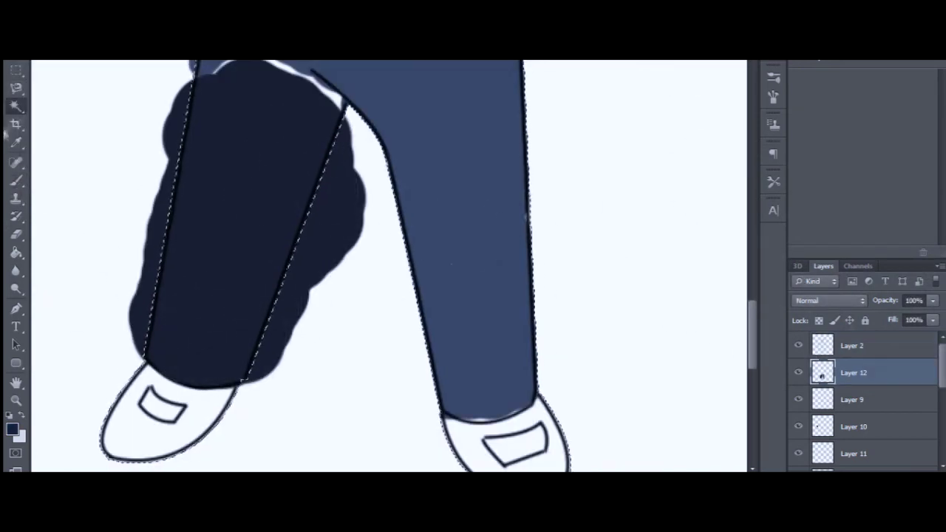
{"action": "key", "text": "e"}
{"action": "left_click_drag", "start_coordinate": [189, 74], "coordinate": [144, 355]}
{"action": "mouse_move", "coordinate": [266, 370]}
{"action": "left_mouse_down"}
{"action": "mouse_move", "coordinate": [344, 193]}
{"action": "mouse_move", "coordinate": [355, 200]}
{"action": "mouse_move", "coordinate": [348, 243]}
{"action": "left_mouse_up"}
{"action": "key", "text": "b"}
{"action": "key", "text": "ctrl+d"}
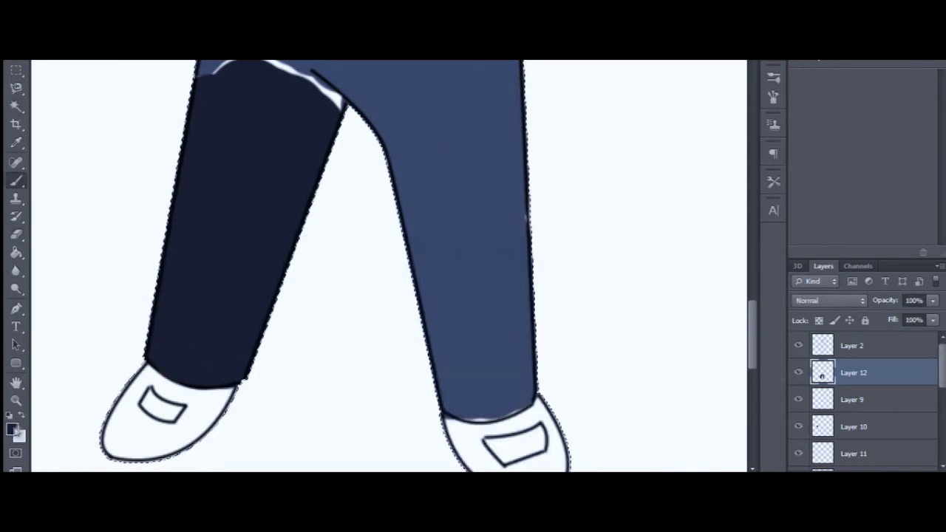
Step: Fill the white gaps at the free-arm side trouser cuff and between the hips and dark navy thigh on Layer 12, smoothing the colour boundary
{"action": "left_click_drag", "start_coordinate": [543, 348], "coordinate": [472, 414]}
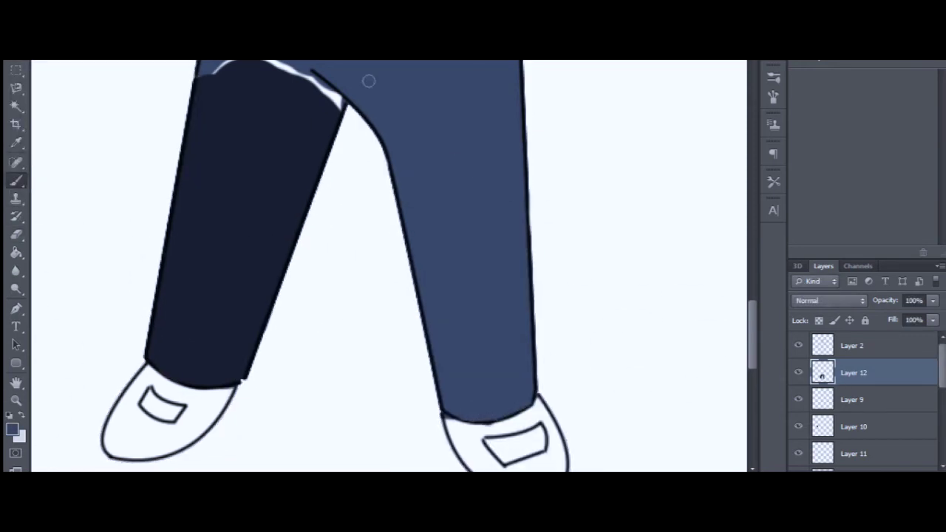
{"action": "scroll", "coordinate": [368, 81], "scroll_direction": "up", "scroll_amount": 5}
{"action": "left_click", "coordinate": [12, 429]}
{"action": "left_click", "coordinate": [604, 276]}
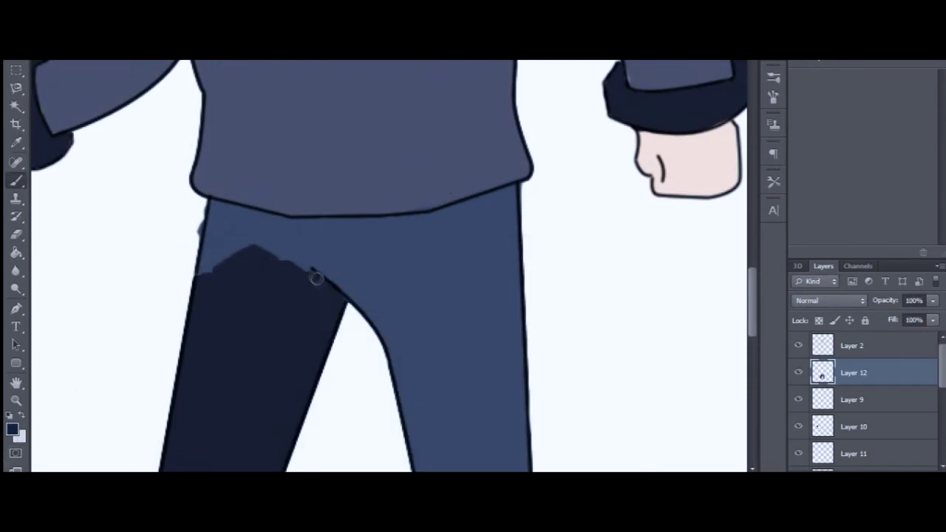
{"action": "left_click", "coordinate": [12, 429]}
{"action": "left_click", "coordinate": [606, 277]}
{"action": "left_click_drag", "start_coordinate": [275, 263], "coordinate": [240, 254]}
Step: Paint scarf blue down the outer side of the sword-side trouser leg and across its cuff, over the dark navy
{"action": "scroll", "coordinate": [214, 272], "scroll_direction": "down", "scroll_amount": 5}
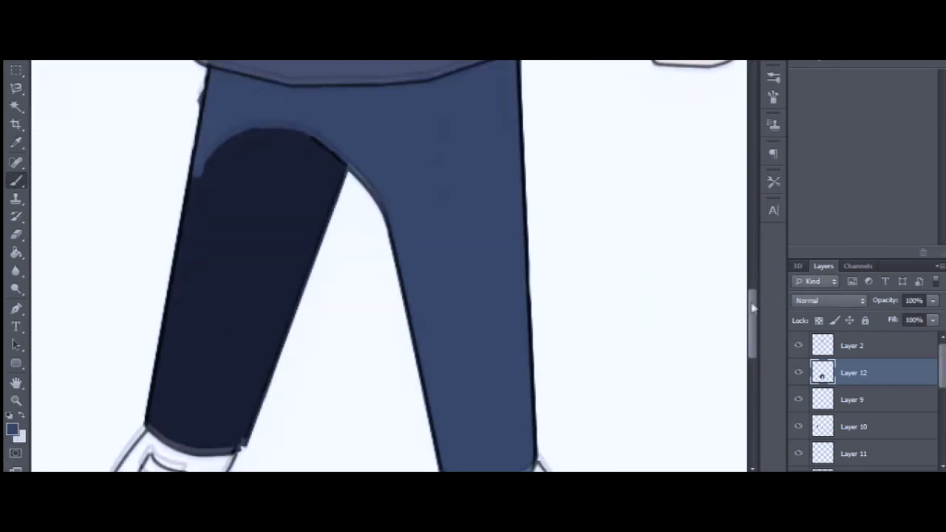
{"action": "left_click_drag", "start_coordinate": [201, 151], "coordinate": [189, 215]}
{"action": "key", "text": "ctrl+plus"}
{"action": "scroll", "coordinate": [473, 462], "scroll_direction": "down", "scroll_amount": 3}
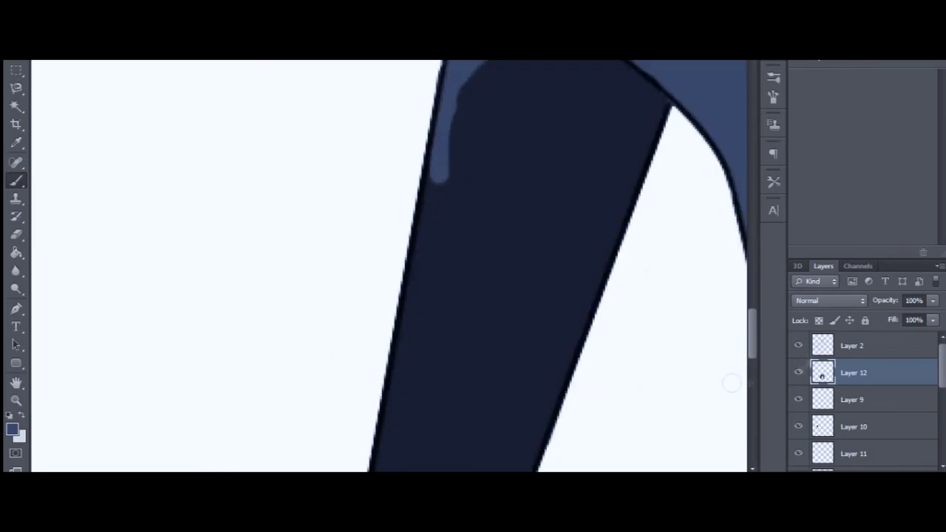
{"action": "left_click_drag", "start_coordinate": [454, 121], "coordinate": [389, 407]}
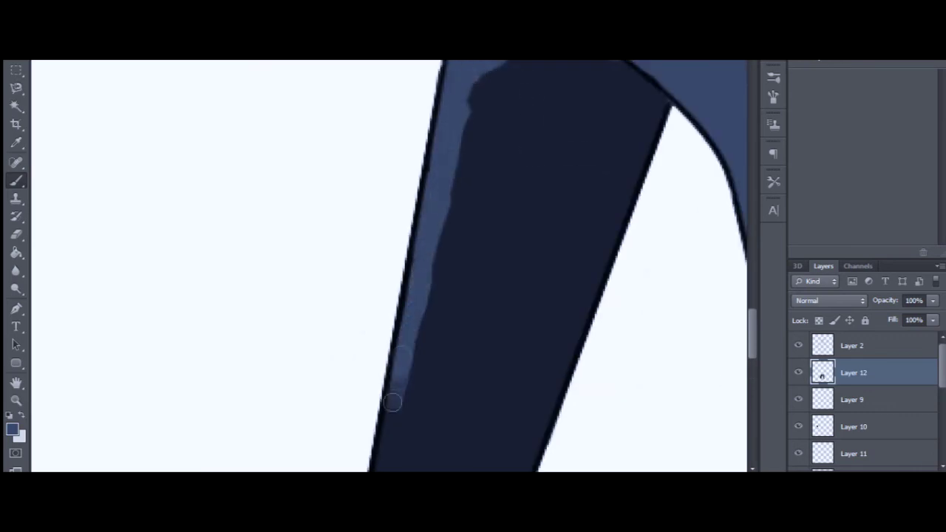
{"action": "scroll", "coordinate": [388, 407], "scroll_direction": "down", "scroll_amount": 3}
{"action": "mouse_move", "coordinate": [400, 251]}
{"action": "left_mouse_down"}
{"action": "mouse_move", "coordinate": [373, 344]}
{"action": "mouse_move", "coordinate": [508, 369]}
{"action": "mouse_move", "coordinate": [394, 340]}
{"action": "mouse_move", "coordinate": [414, 222]}
{"action": "left_mouse_up"}
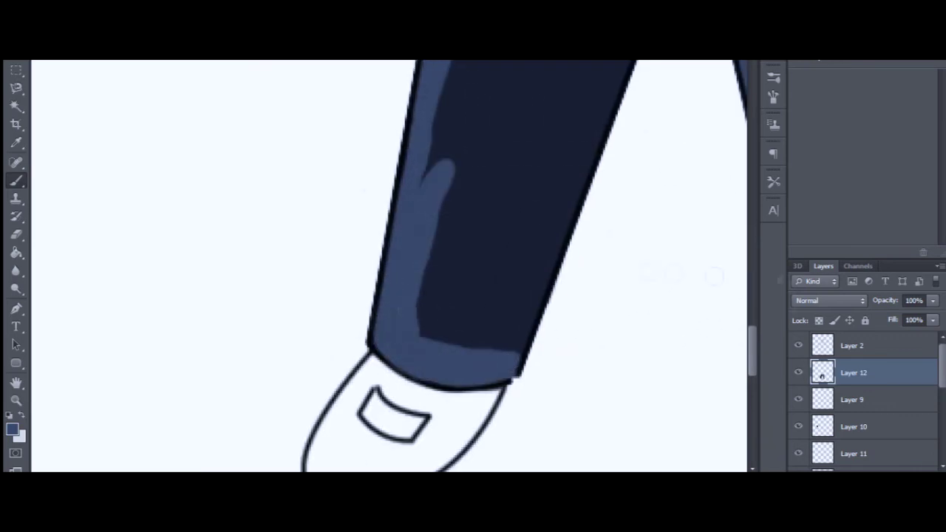
{"action": "scroll", "coordinate": [414, 222], "scroll_direction": "up", "scroll_amount": 5}
{"action": "mouse_move", "coordinate": [436, 310]}
{"action": "left_mouse_down"}
{"action": "mouse_move", "coordinate": [503, 118]}
{"action": "mouse_move", "coordinate": [584, 81]}
{"action": "mouse_move", "coordinate": [453, 213]}
{"action": "left_mouse_up"}
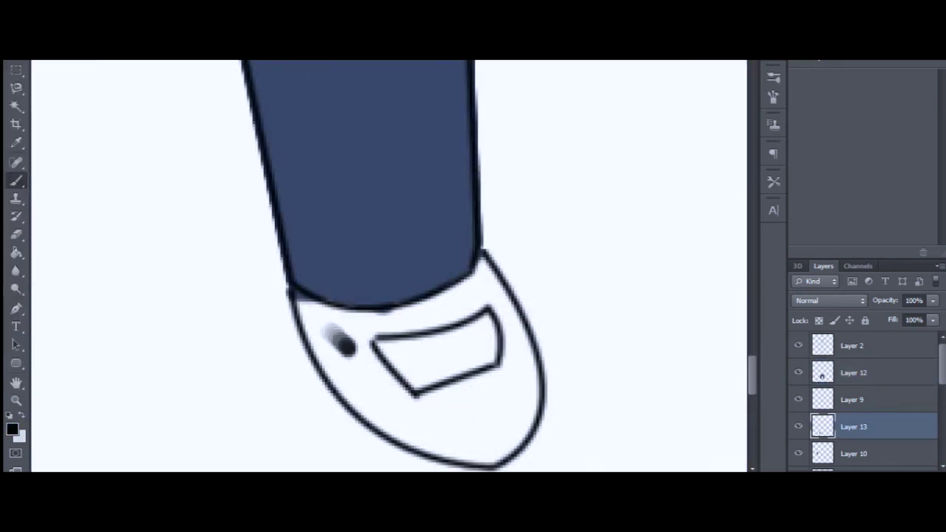
Step: Paint the free-arm side shoe black on a new layer beneath Layer 9, leaving the four-sided patch on it white
{"action": "mouse_move", "coordinate": [318, 310]}
{"action": "left_mouse_down"}
{"action": "mouse_move", "coordinate": [419, 320]}
{"action": "mouse_move", "coordinate": [455, 303]}
{"action": "left_mouse_up"}
{"action": "mouse_move", "coordinate": [375, 329]}
{"action": "left_mouse_down"}
{"action": "mouse_move", "coordinate": [507, 316]}
{"action": "mouse_move", "coordinate": [513, 387]}
{"action": "mouse_move", "coordinate": [486, 454]}
{"action": "mouse_move", "coordinate": [325, 340]}
{"action": "left_mouse_up"}
{"action": "left_click_drag", "start_coordinate": [451, 458], "coordinate": [334, 356]}
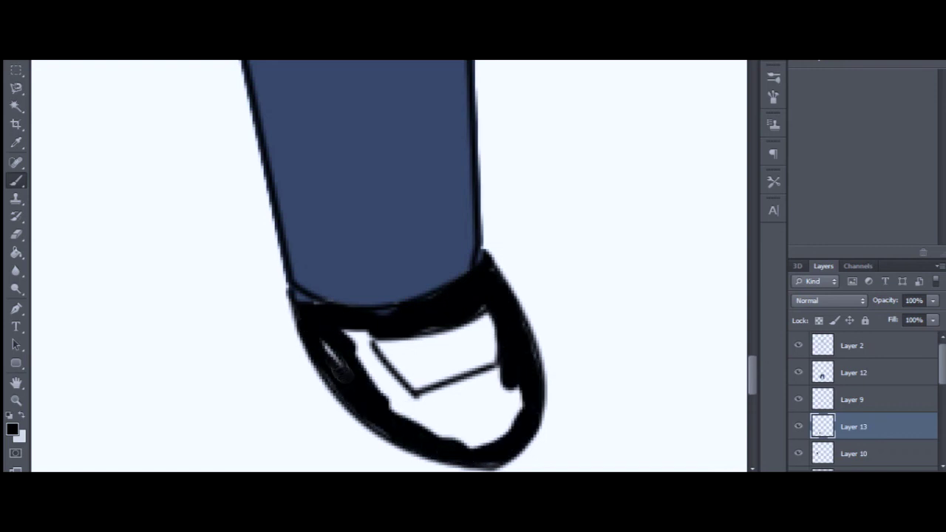
{"action": "mouse_move", "coordinate": [394, 396]}
{"action": "left_mouse_down"}
{"action": "mouse_move", "coordinate": [499, 371]}
{"action": "mouse_move", "coordinate": [433, 433]}
{"action": "left_mouse_up"}
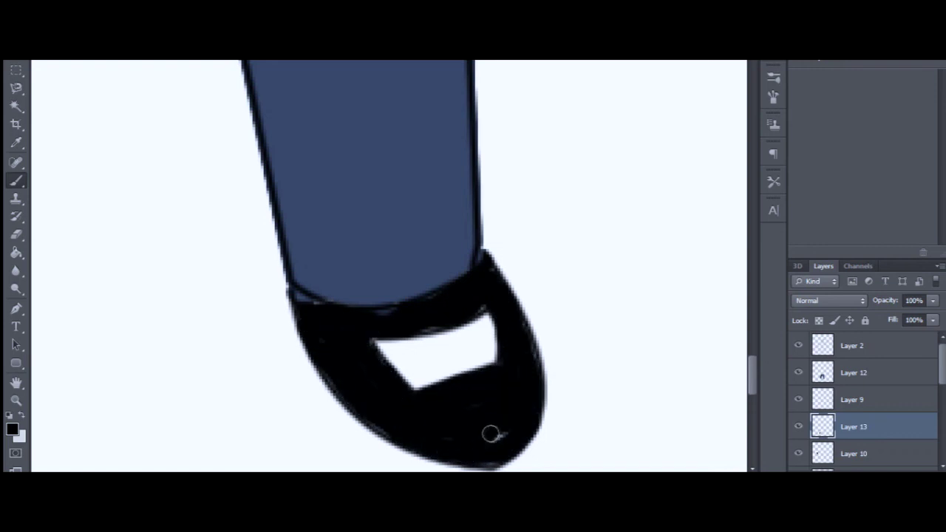
{"action": "scroll", "coordinate": [423, 326], "scroll_direction": "down", "scroll_amount": 5}
{"action": "scroll", "coordinate": [675, 180], "scroll_direction": "up", "scroll_amount": 1}
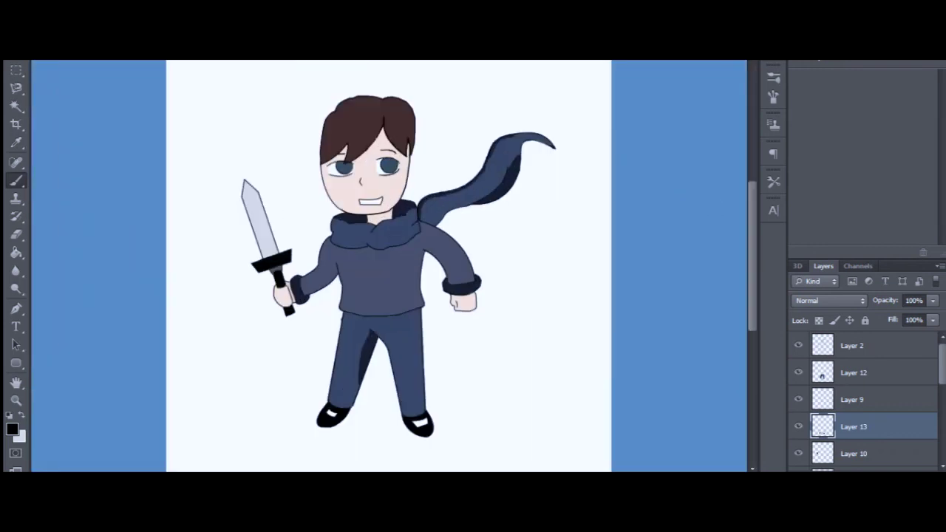